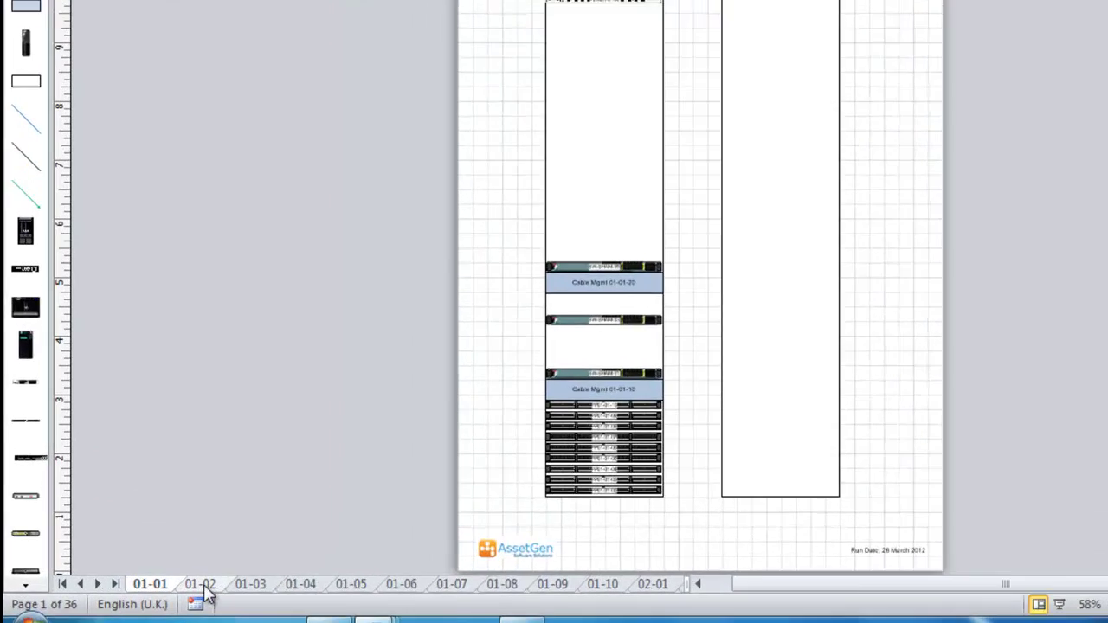
Step: Look through rack pages 01-02 to 01-05 and return to page 01-01
click(202, 575)
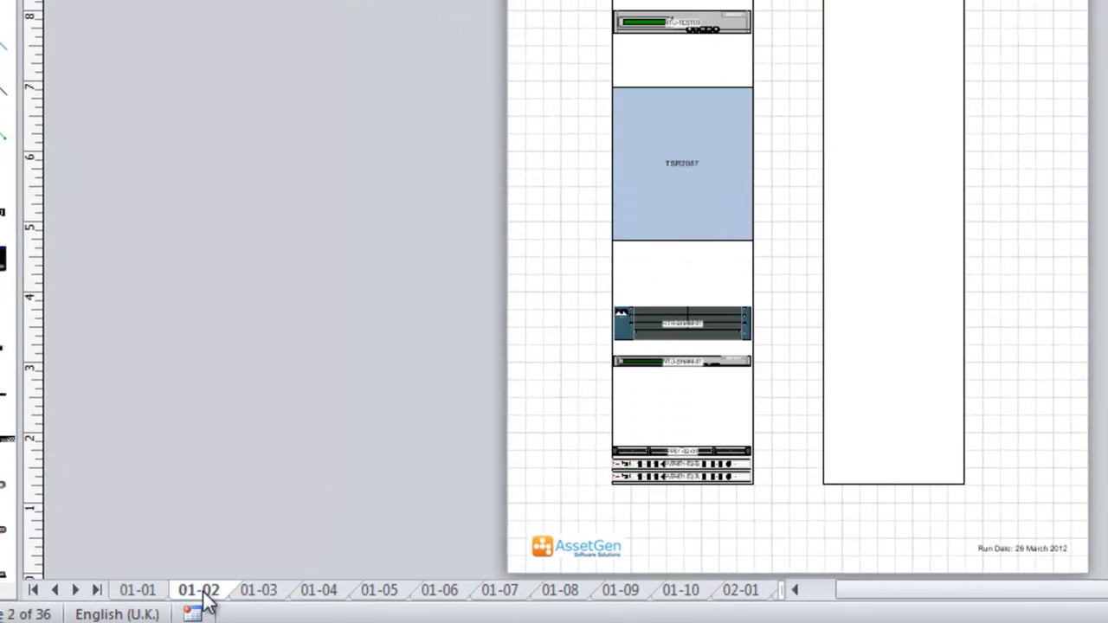
click(259, 594)
click(318, 594)
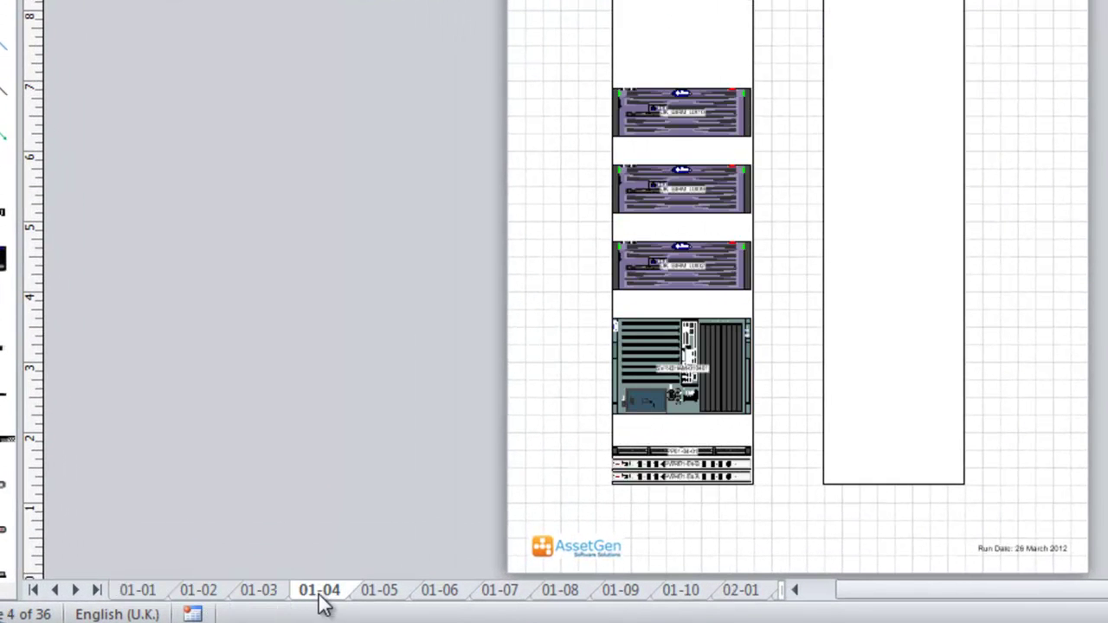
click(378, 594)
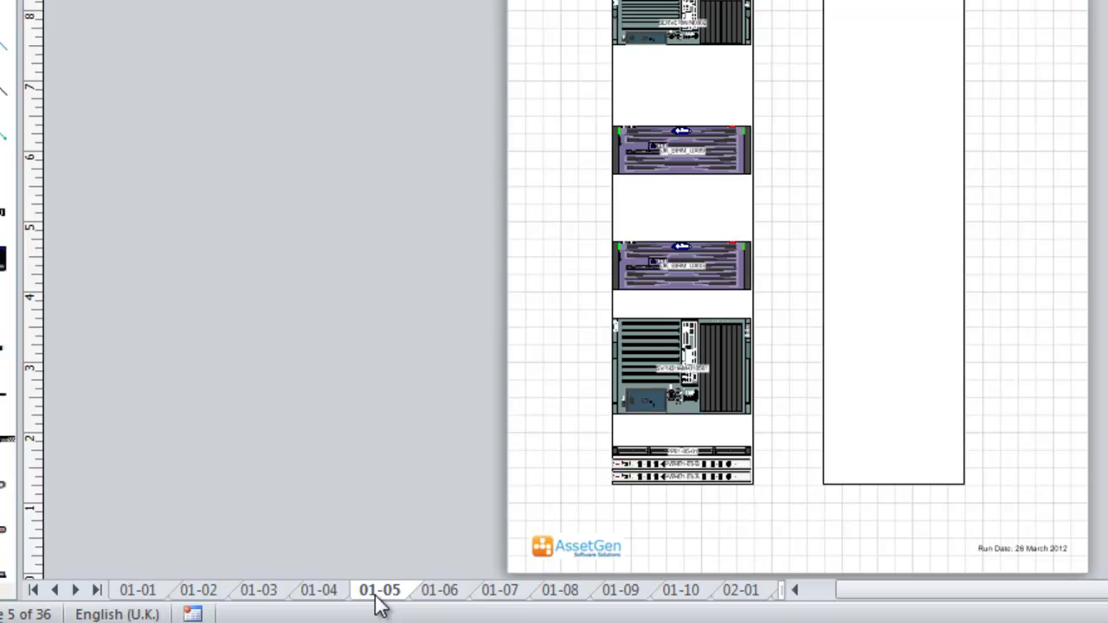
click(152, 593)
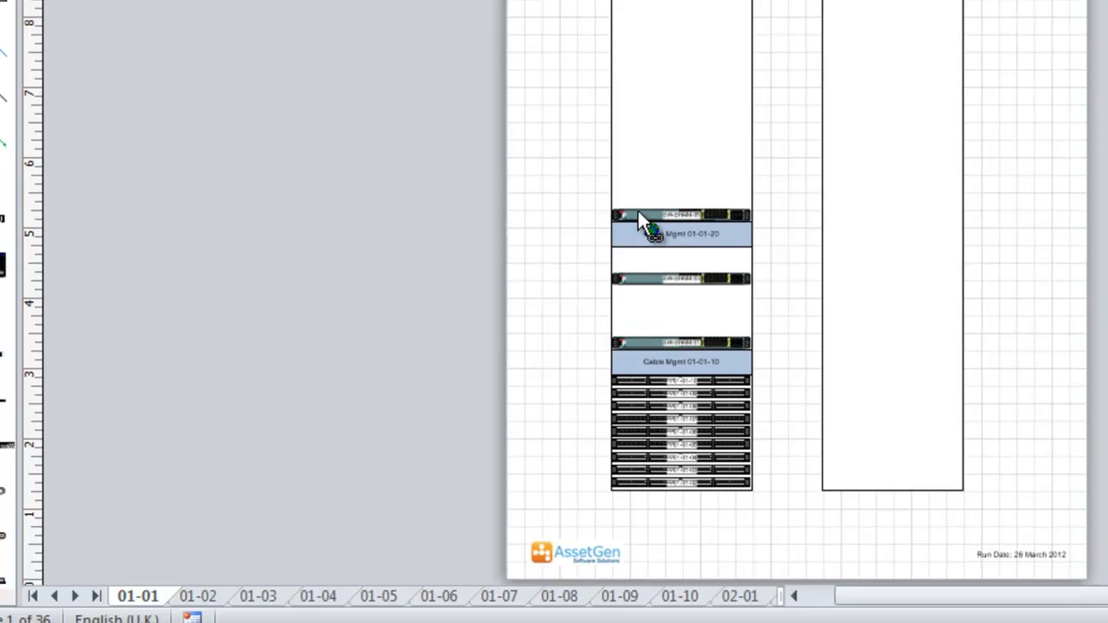
Step: Apply the Equipment Type data graphic to the switch SW-BHAM-05 in rack 01-01 and examine its labels up close
click(638, 210)
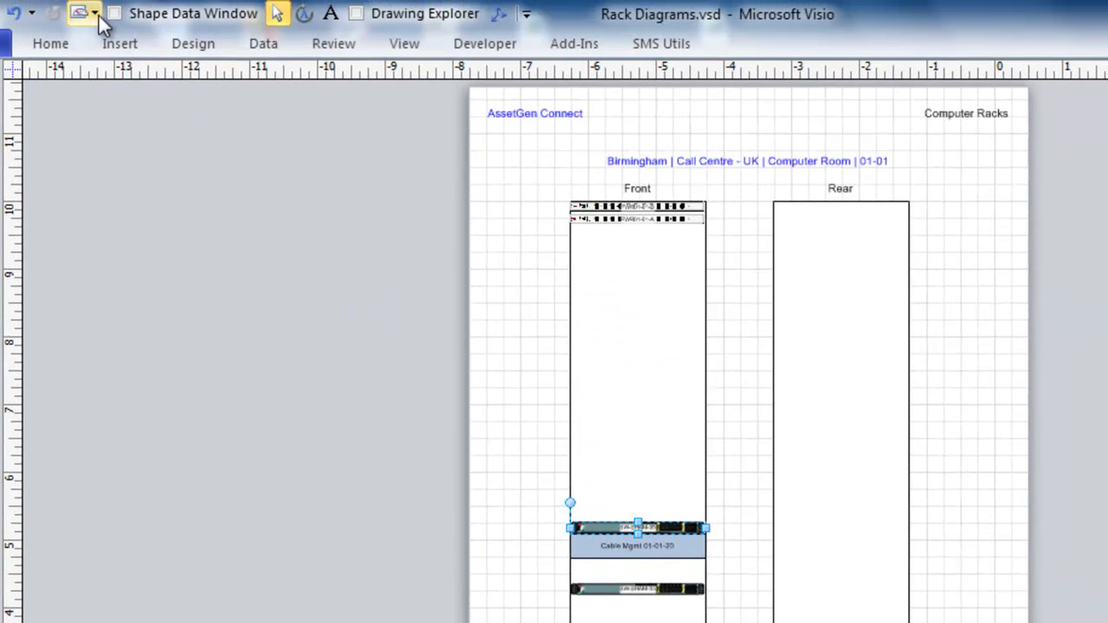
click(98, 15)
click(115, 176)
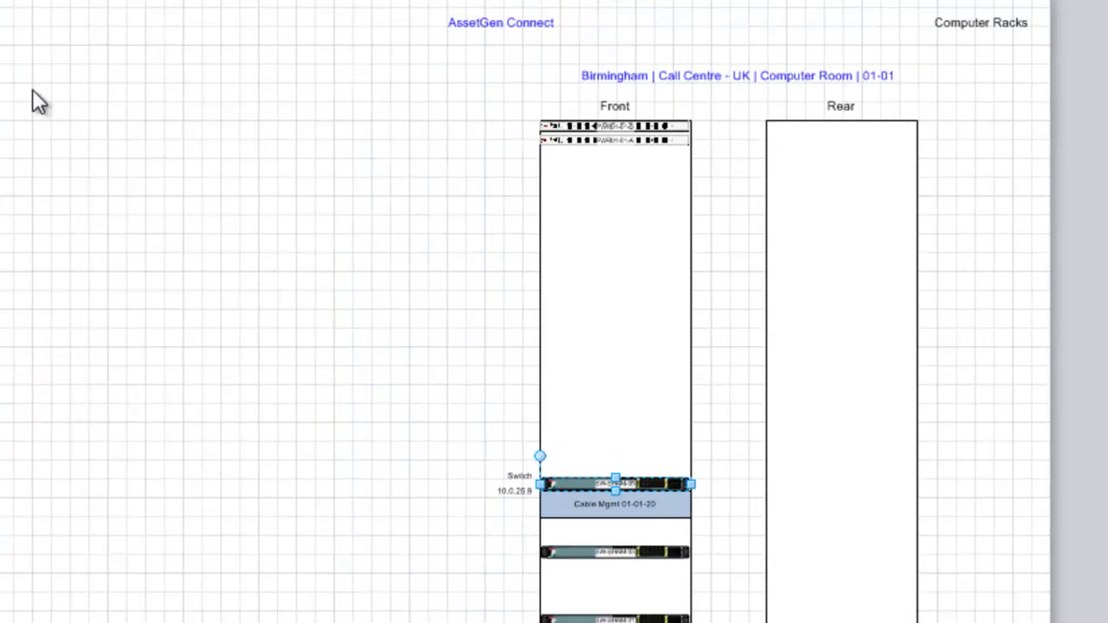
ctrl+shift+click(520, 505)
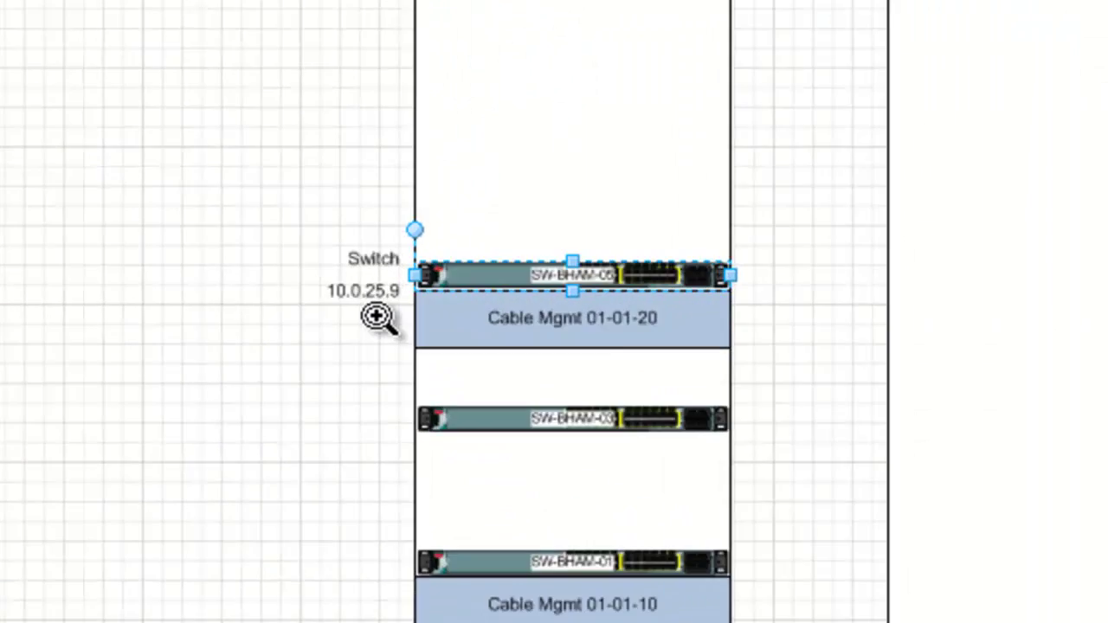
ctrl+shift+click(376, 316)
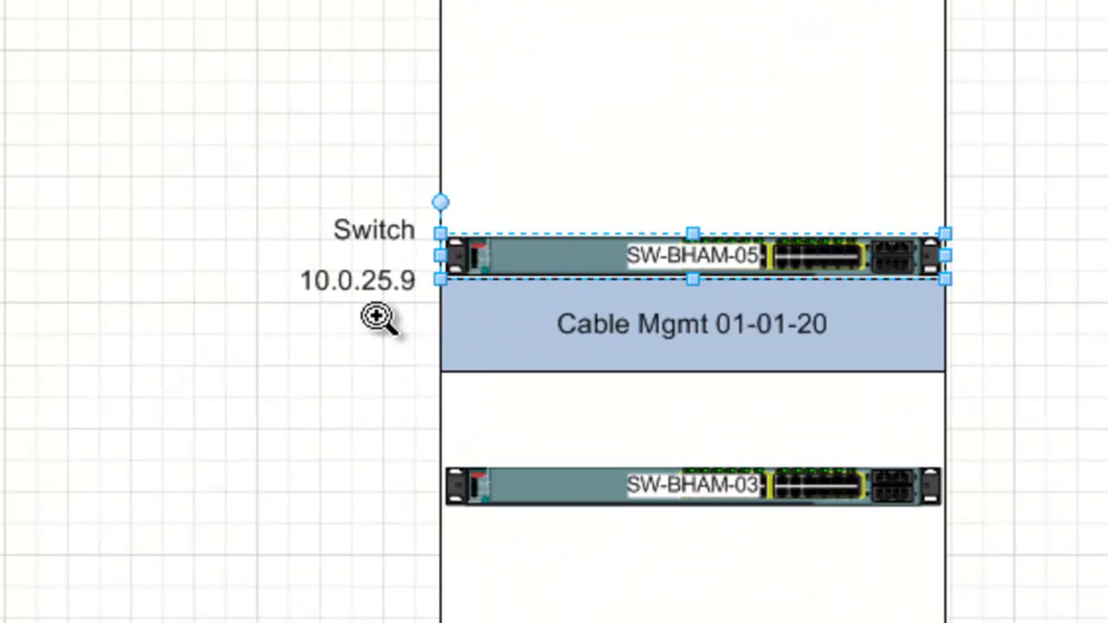
click(552, 489)
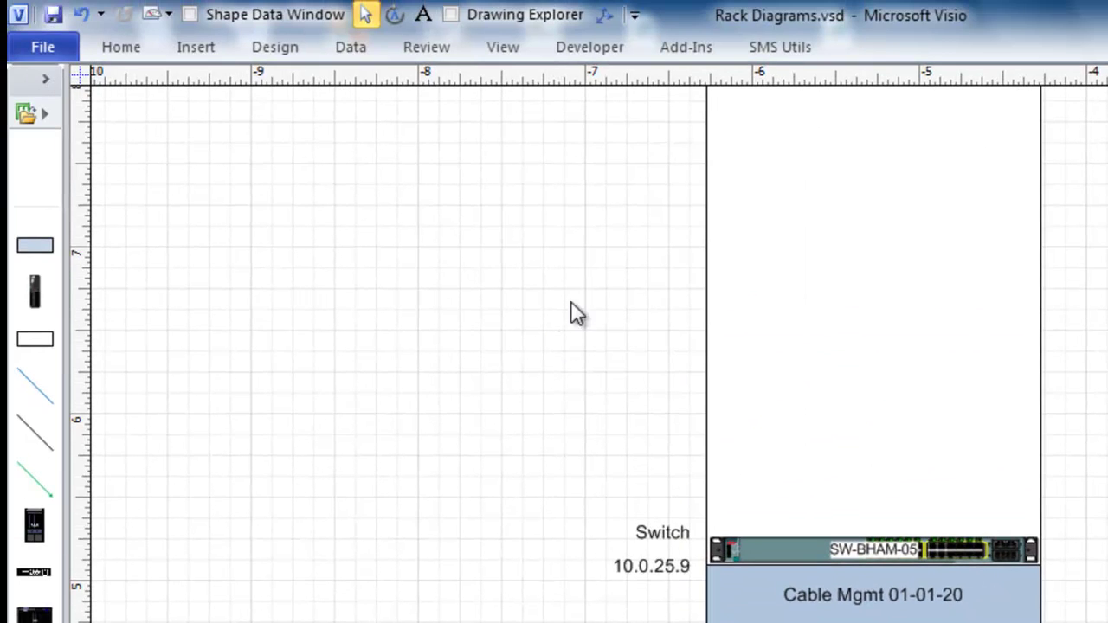
Step: Apply the Equipment Type data graphic to all rack diagram pages with the Apply Data Graphics utility
click(796, 48)
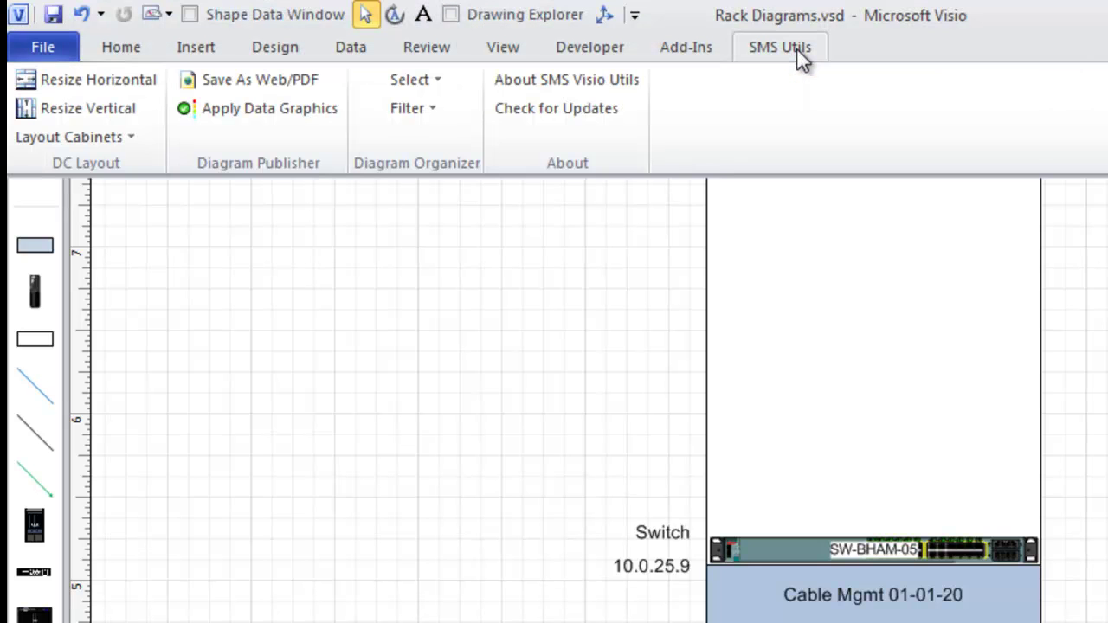
click(253, 109)
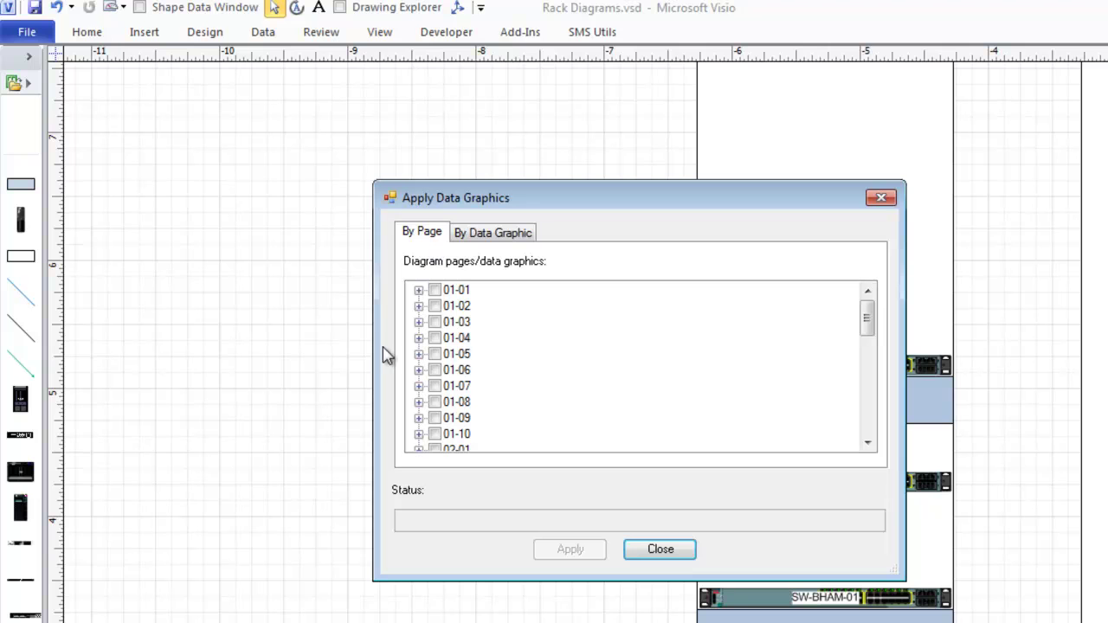
click(419, 306)
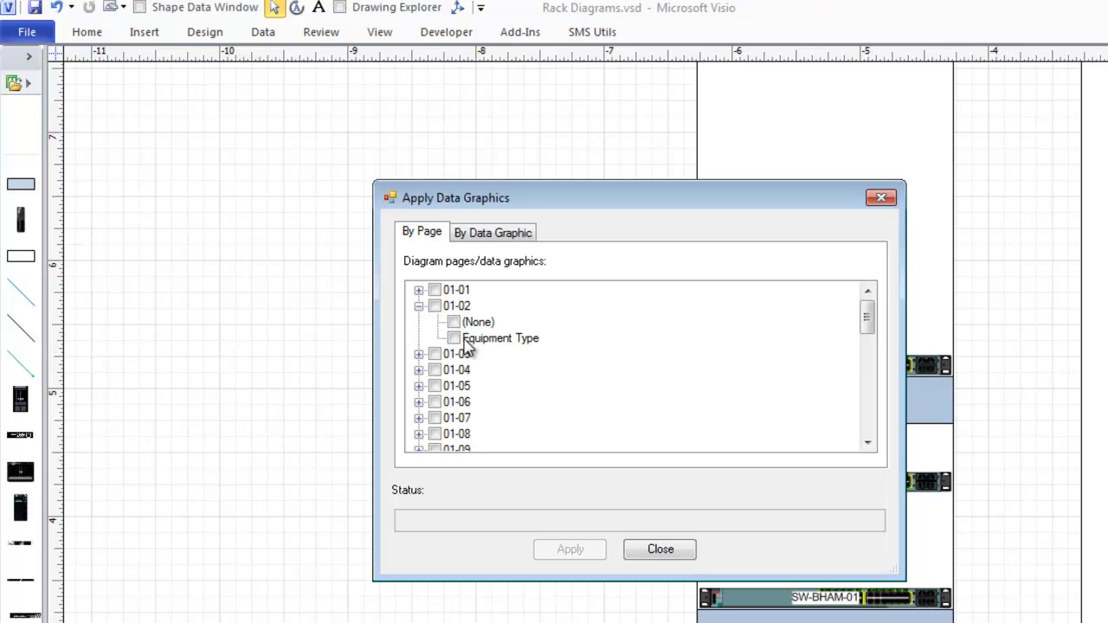
click(419, 306)
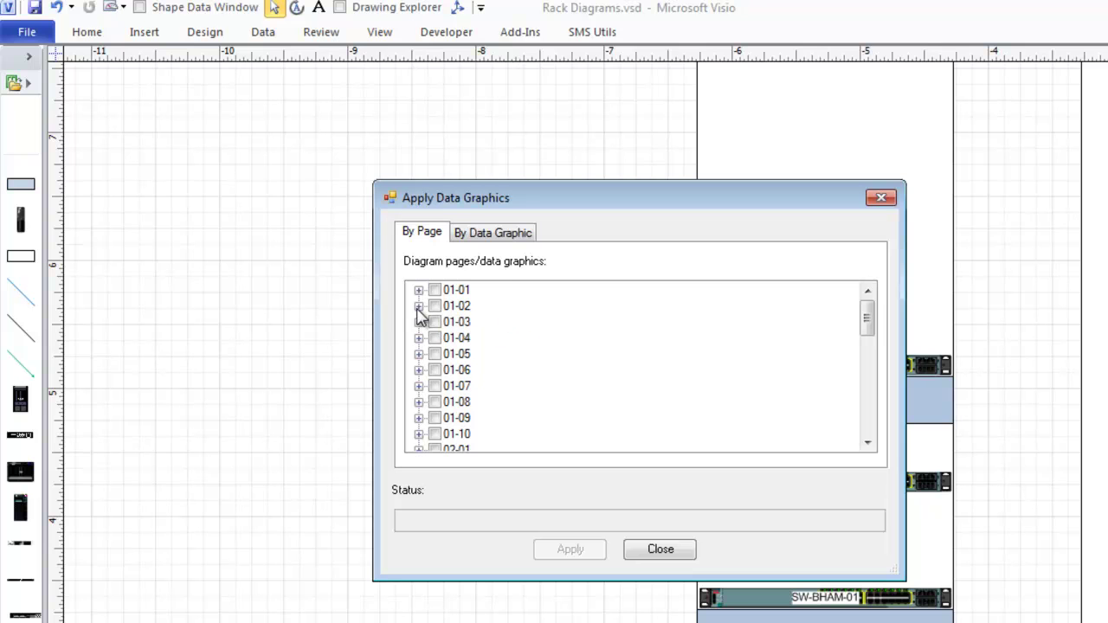
click(480, 235)
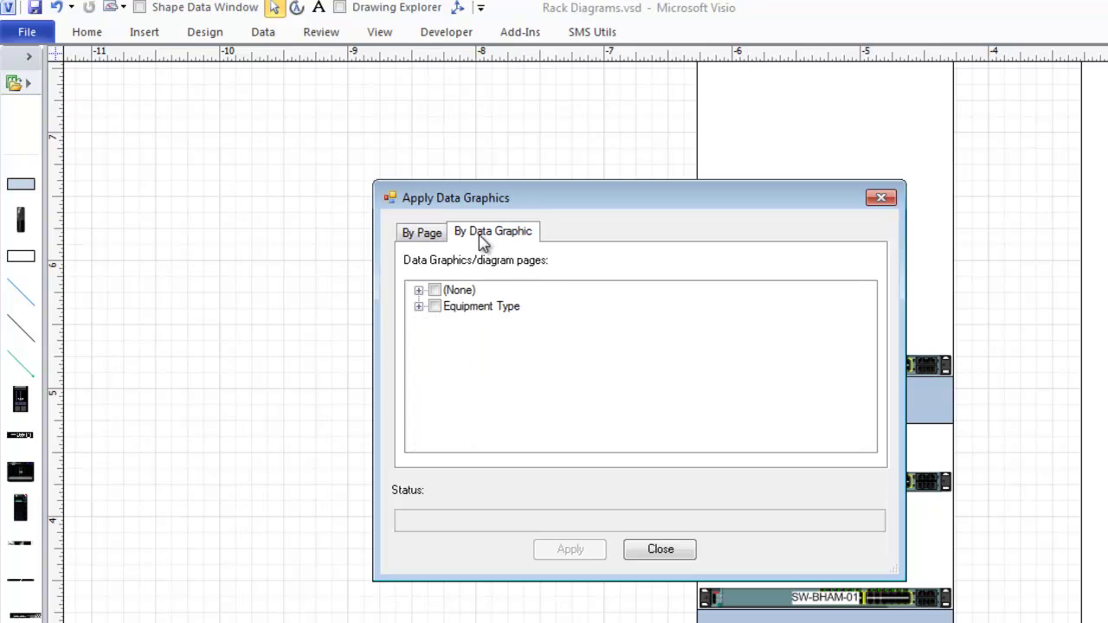
click(419, 306)
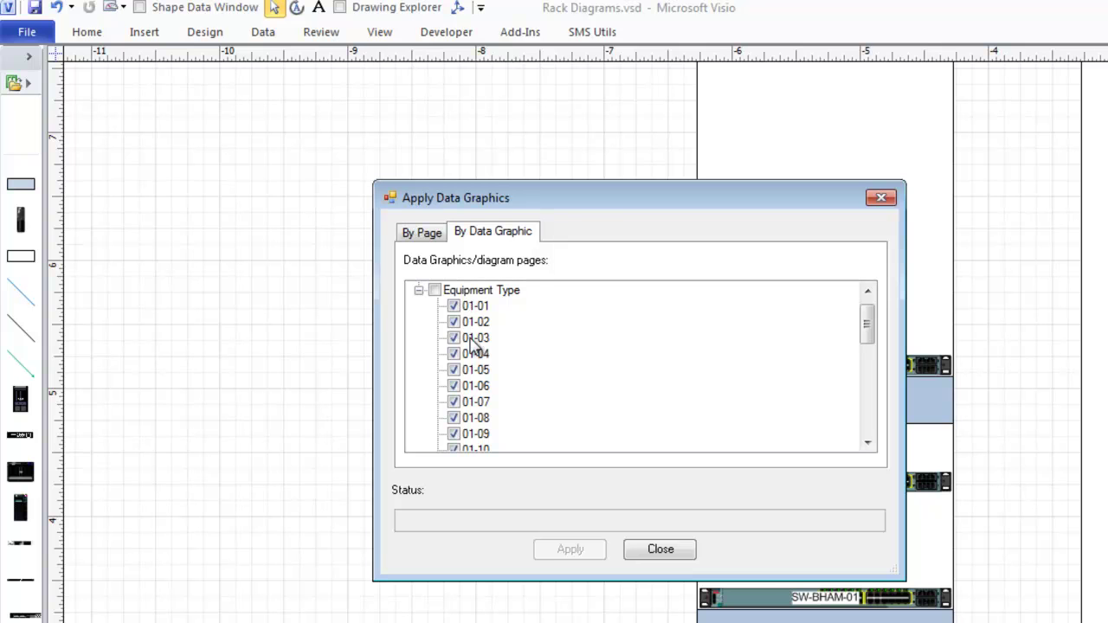
click(435, 292)
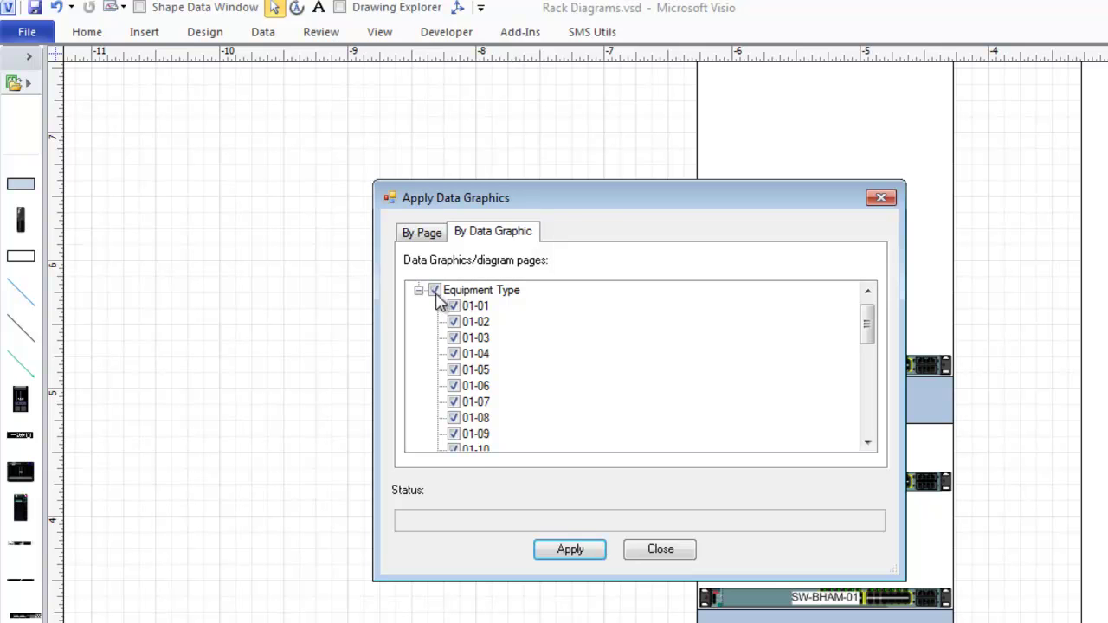
click(568, 551)
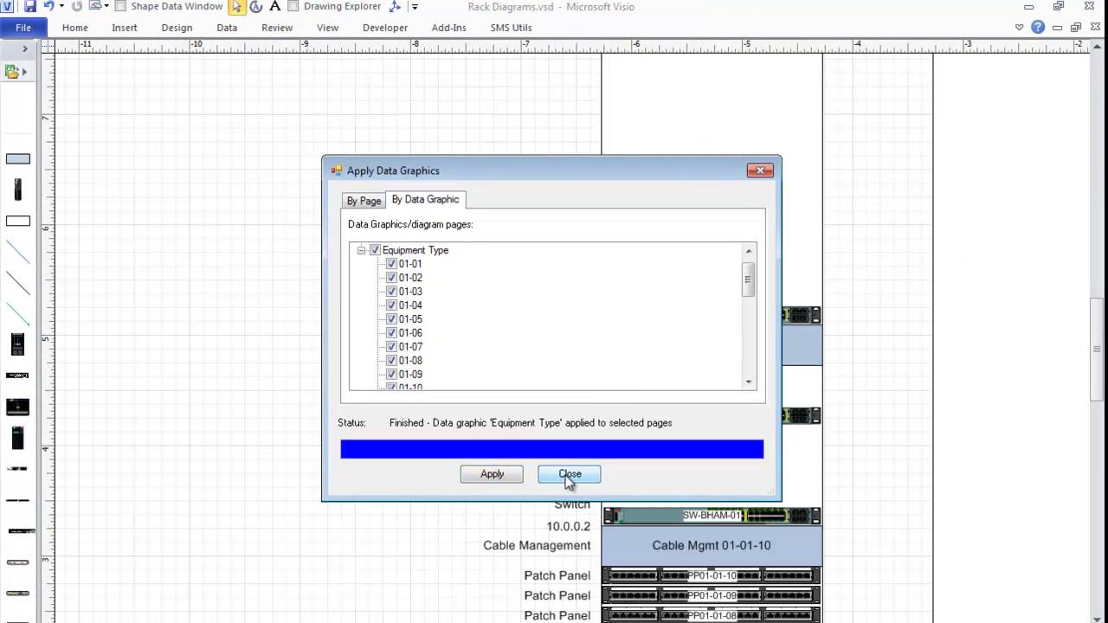
click(569, 476)
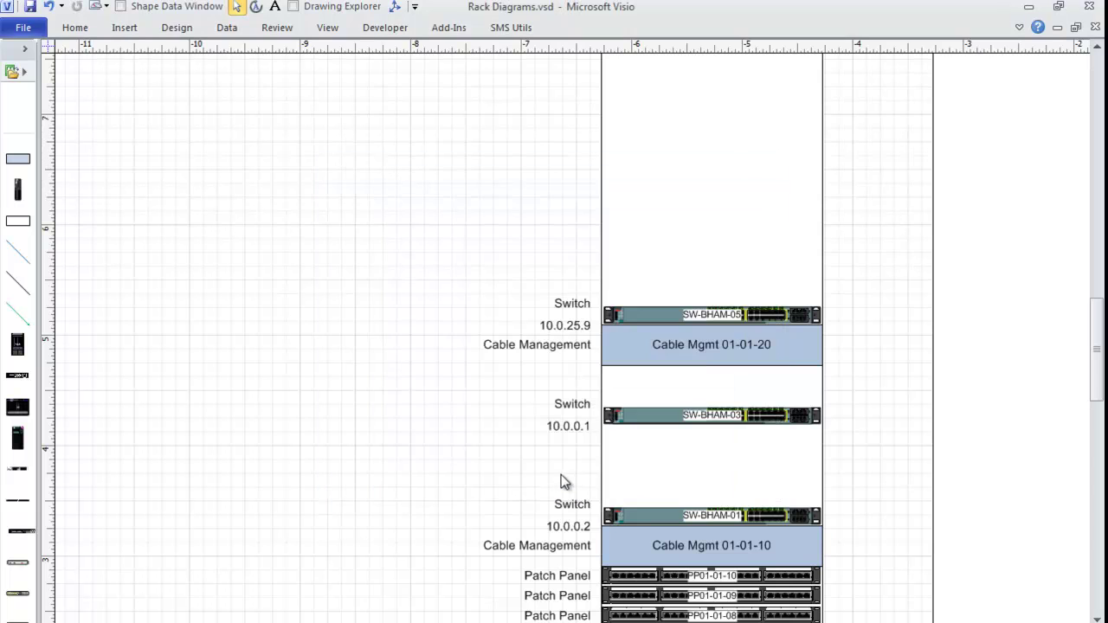
Step: Check the equipment labels across the rack diagram pages from 01-01 to 01-08
ctrl+shift+right_click(451, 347)
ctrl+shift+right_click(451, 347)
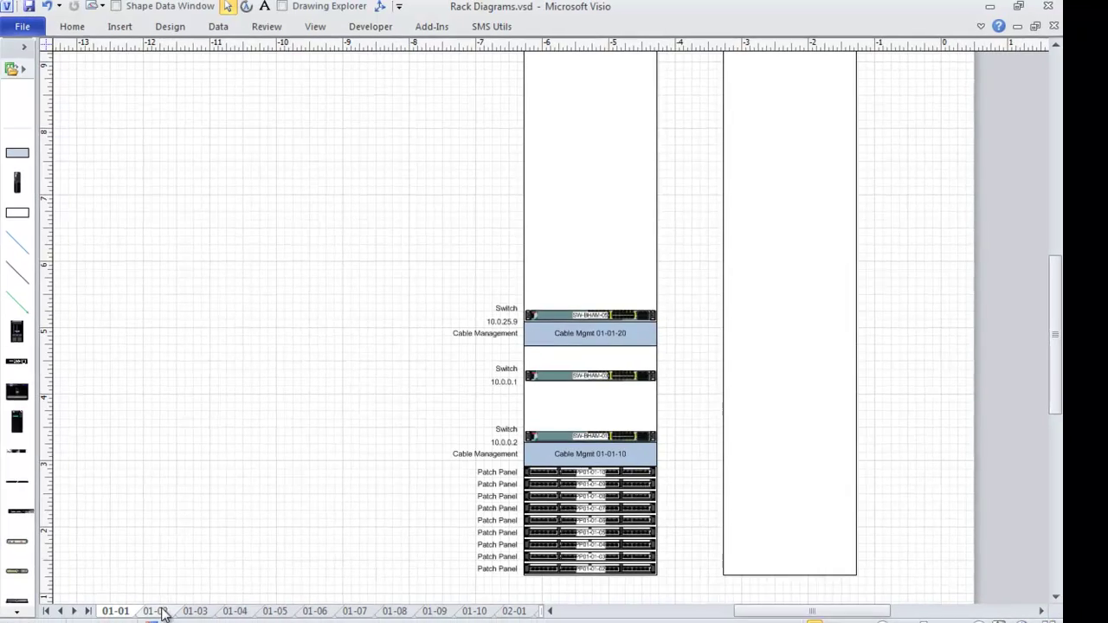
click(159, 608)
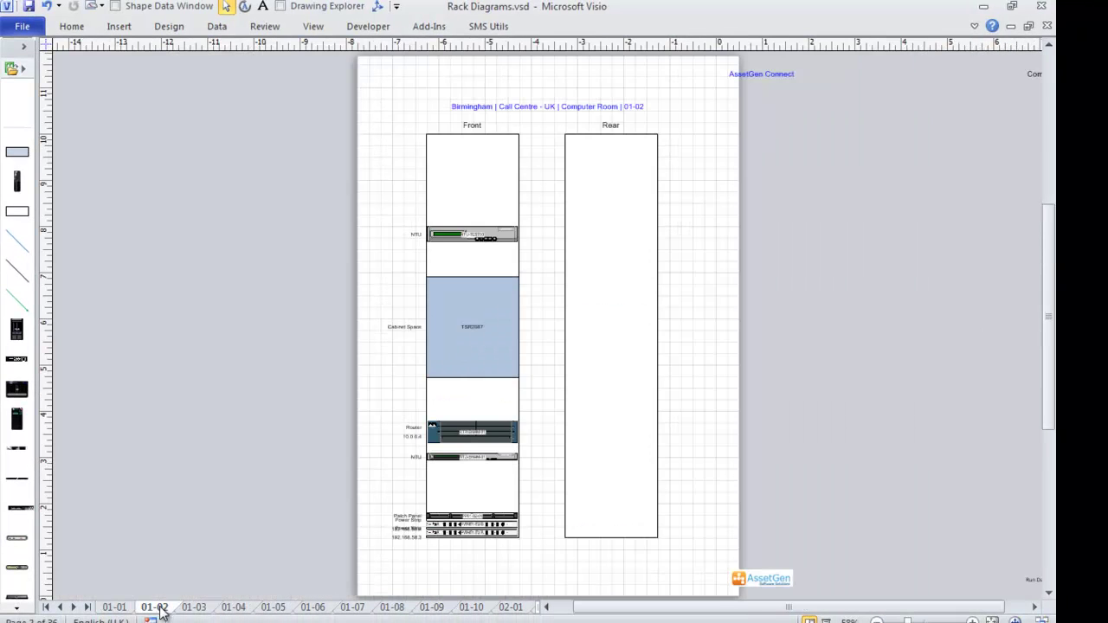
click(203, 609)
click(232, 609)
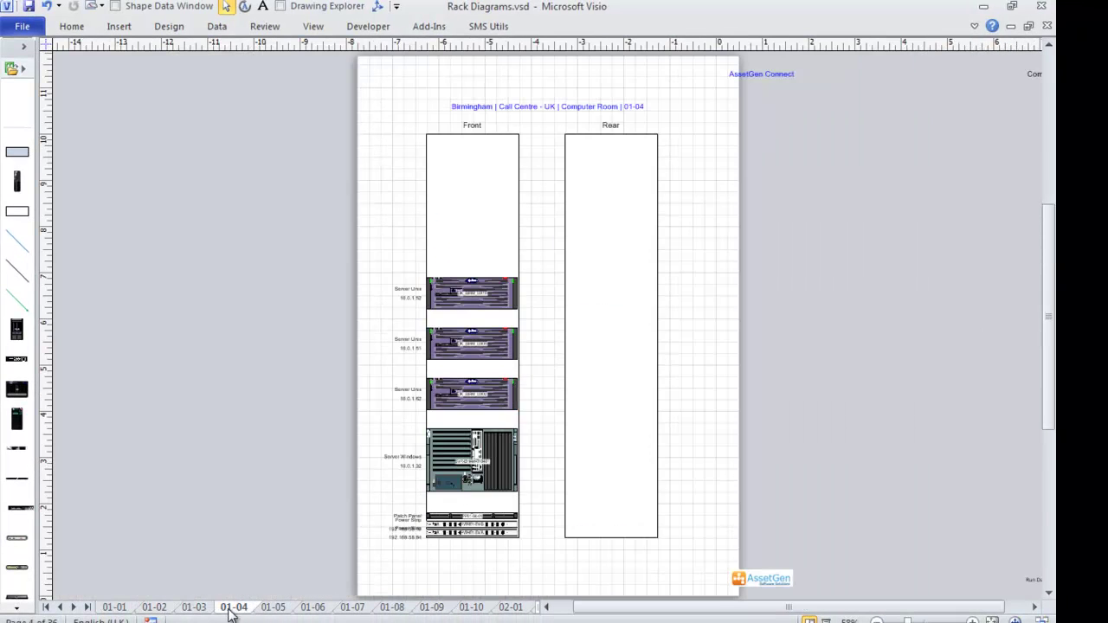
click(271, 609)
click(315, 611)
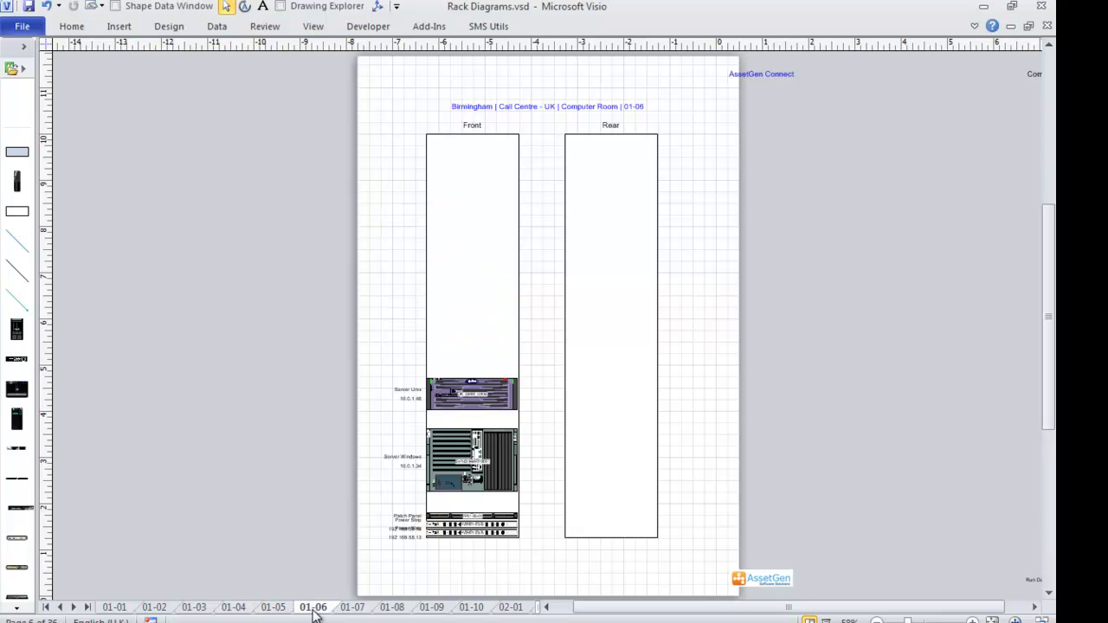
click(351, 608)
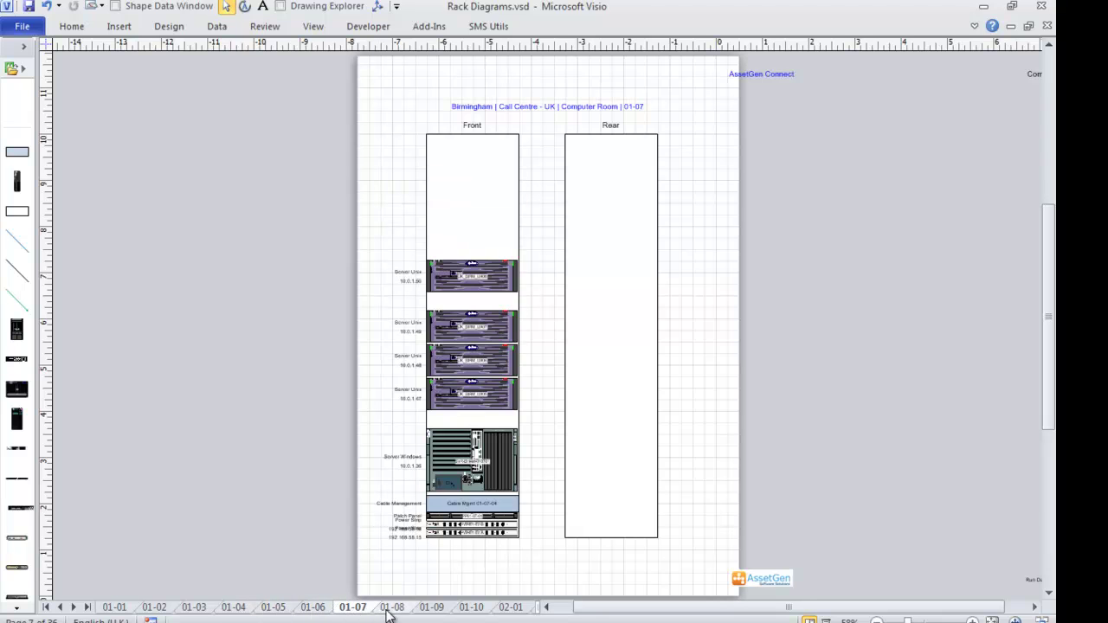
click(391, 610)
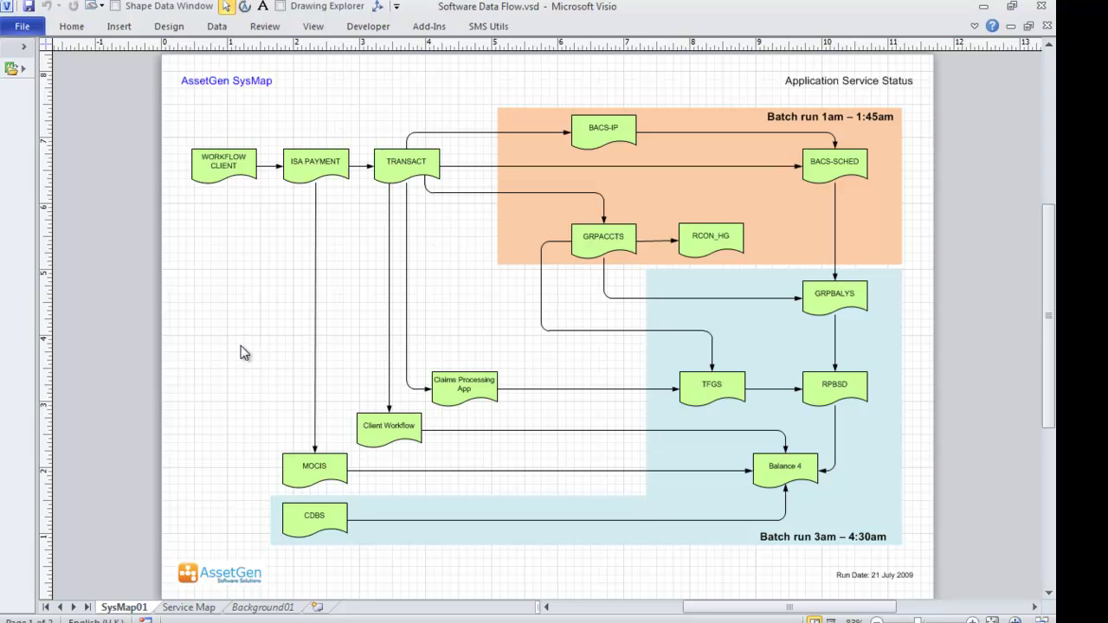
Step: Show the Service Map page of the Software Data Flow drawing and view the data graphics available in it
click(195, 608)
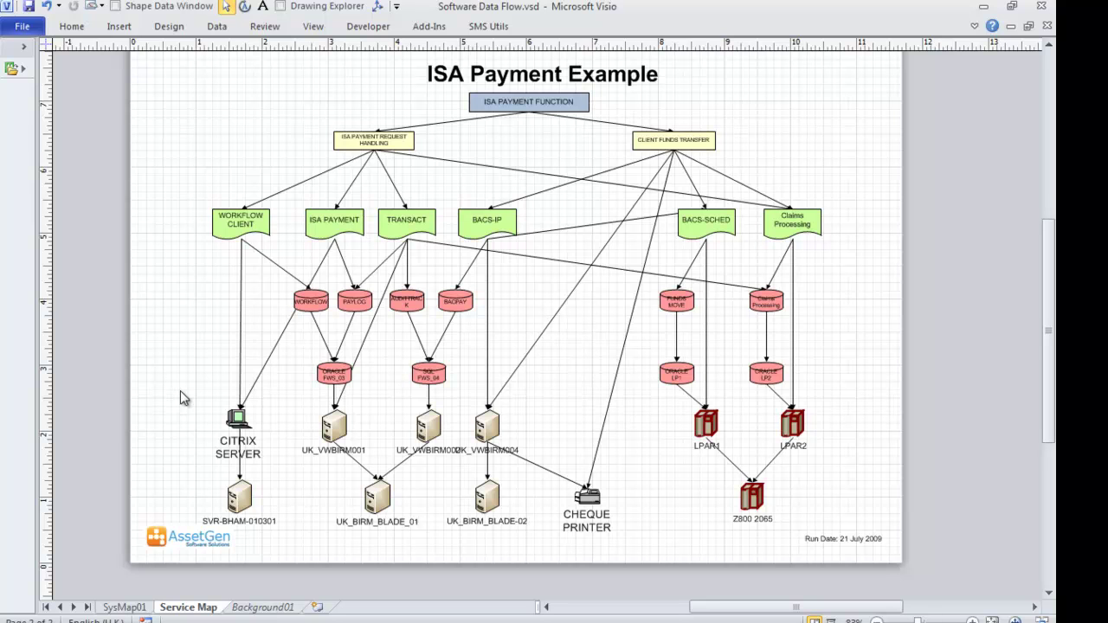
click(101, 6)
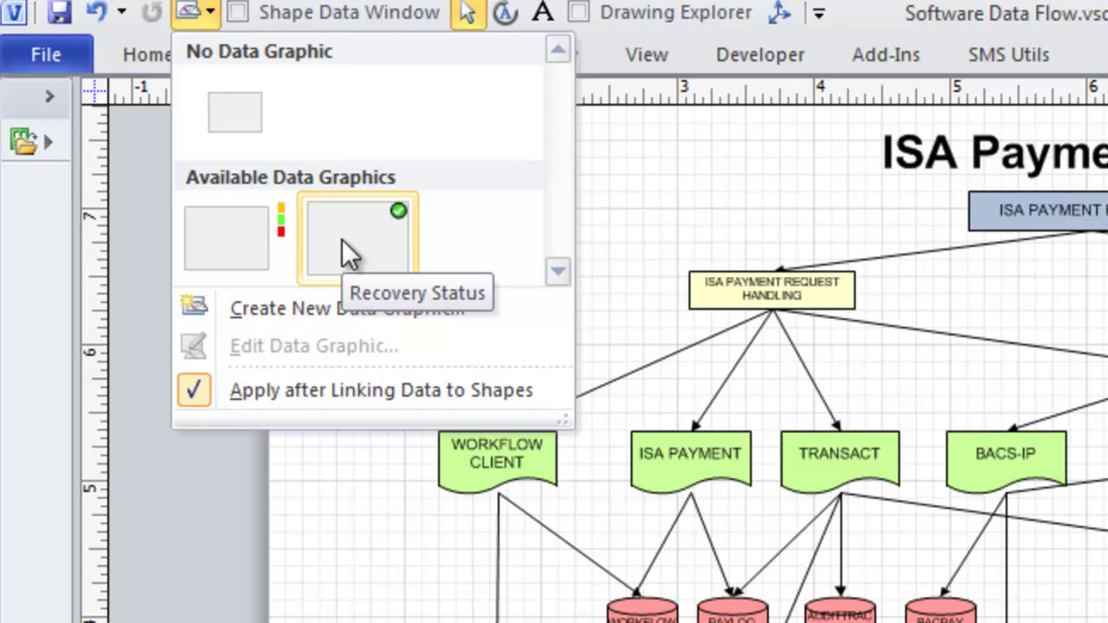
click(214, 506)
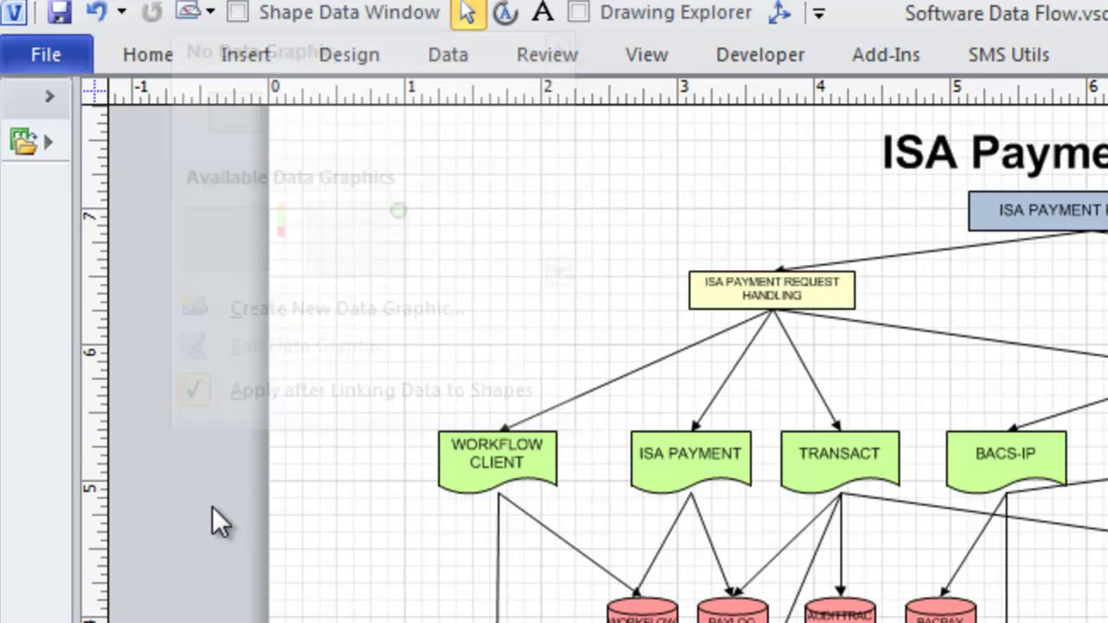
Step: Apply the Support Status data graphic to all pages of the drawing with the Apply Data Graphics utility
click(992, 47)
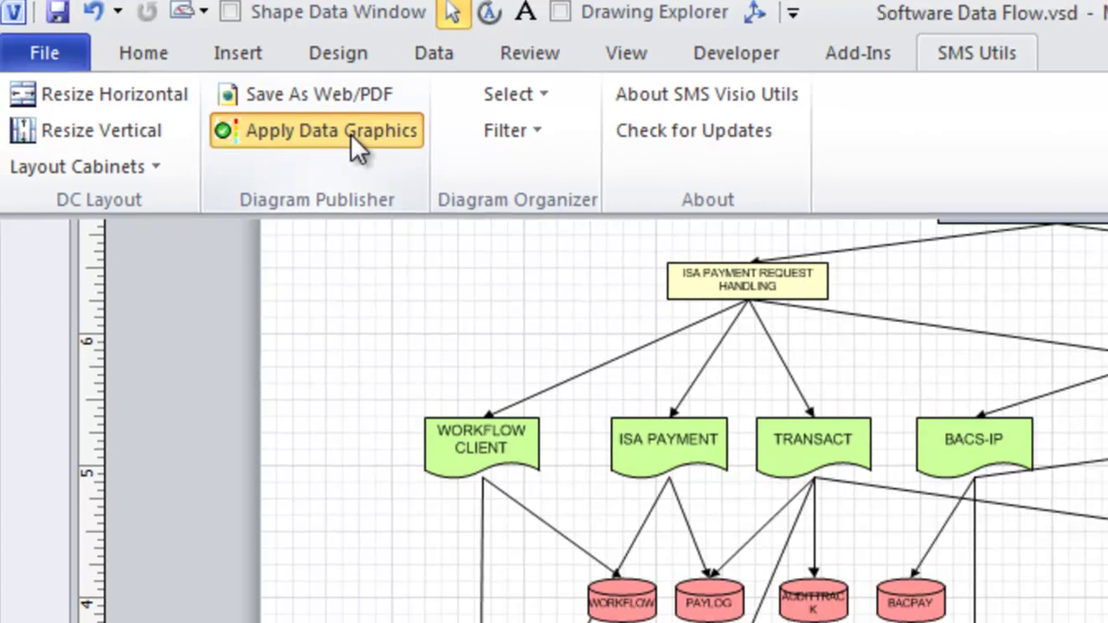
click(352, 135)
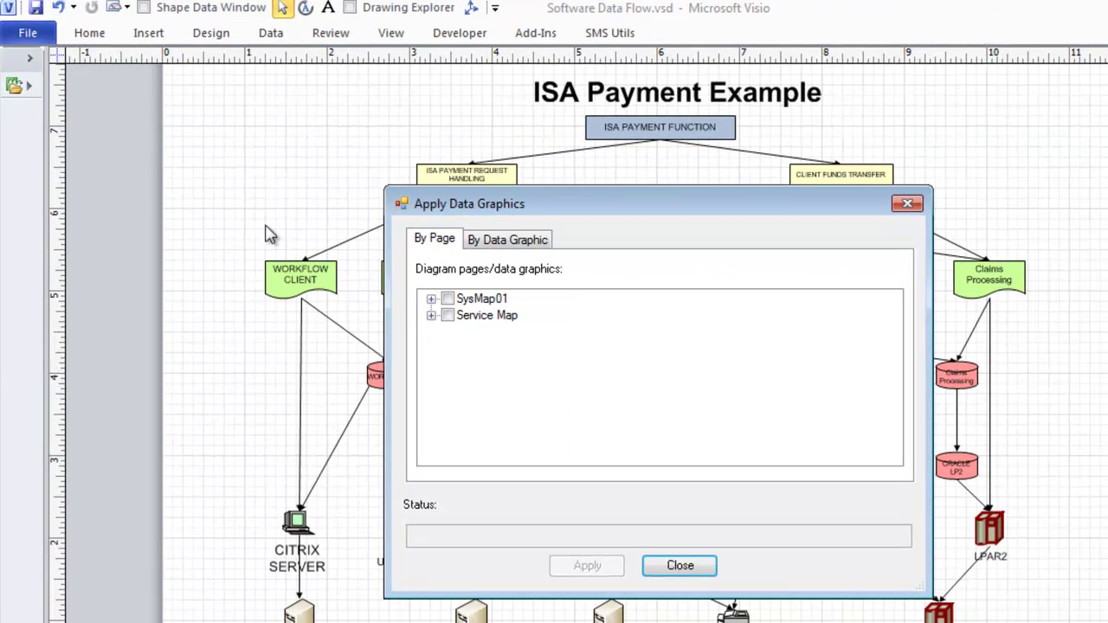
click(494, 246)
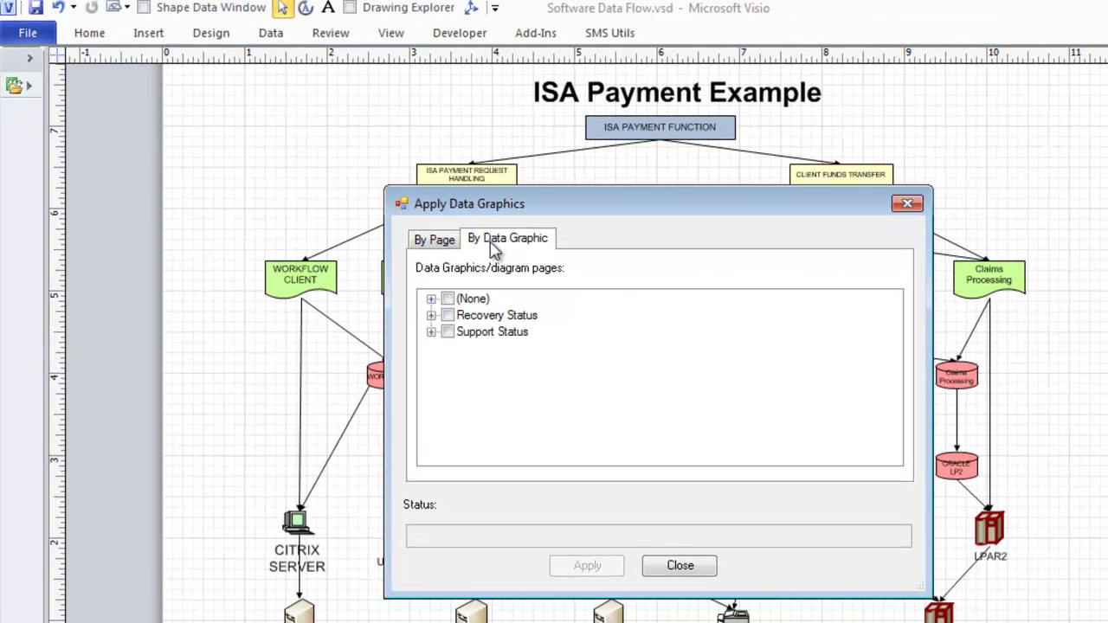
click(446, 332)
click(587, 567)
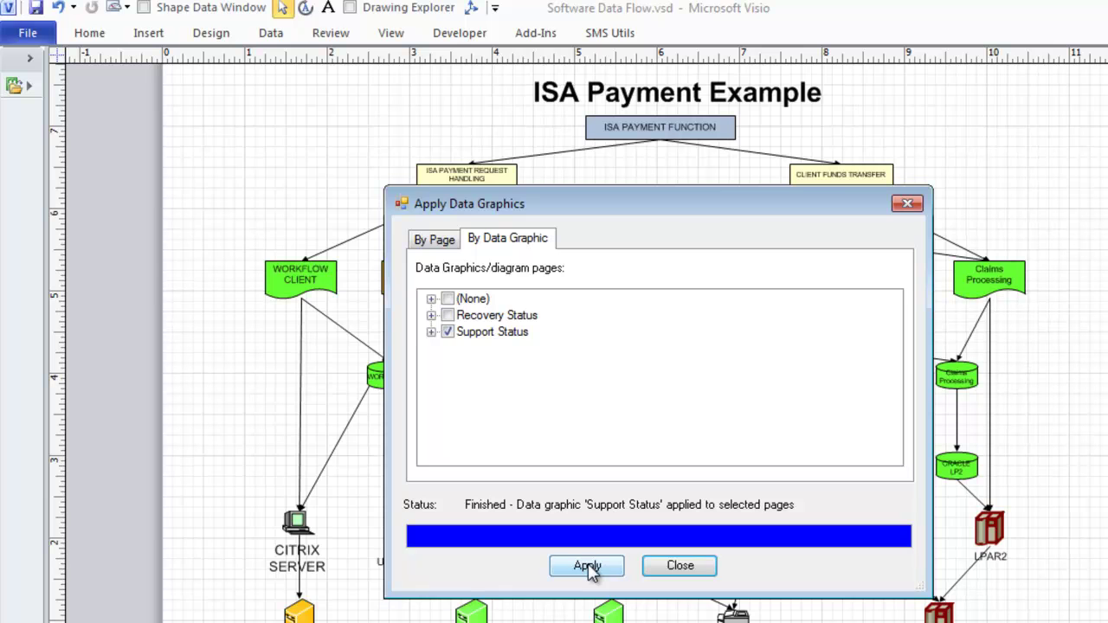
click(676, 570)
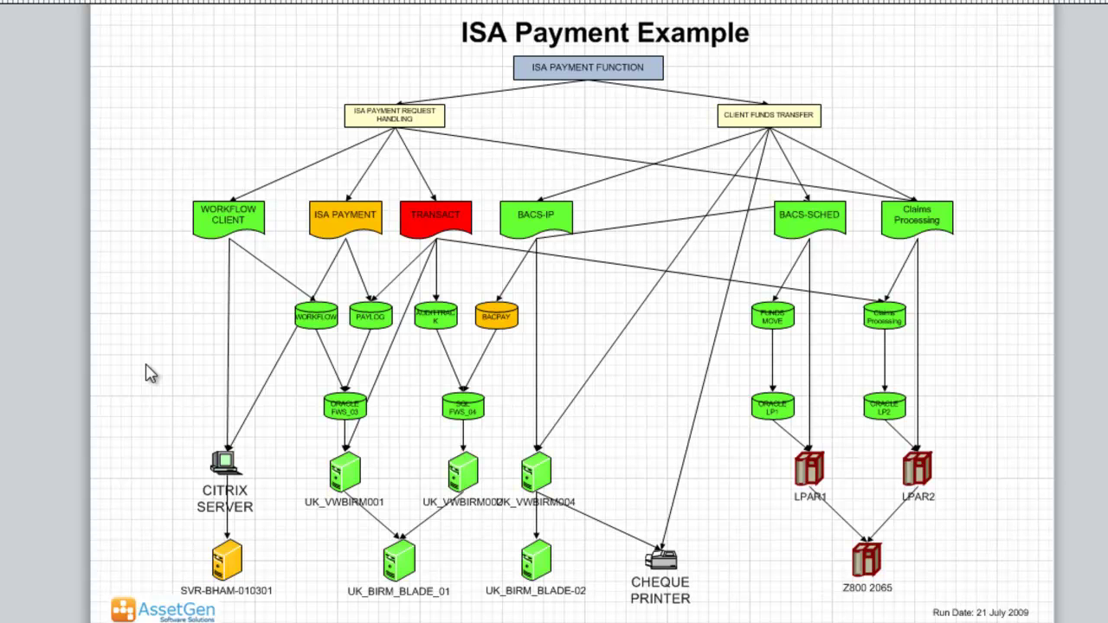
Step: Apply the Recovery Status data graphic to all pages with the Apply Data Graphics utility and check it on the ISA Payment Example page
key(Page_Down)
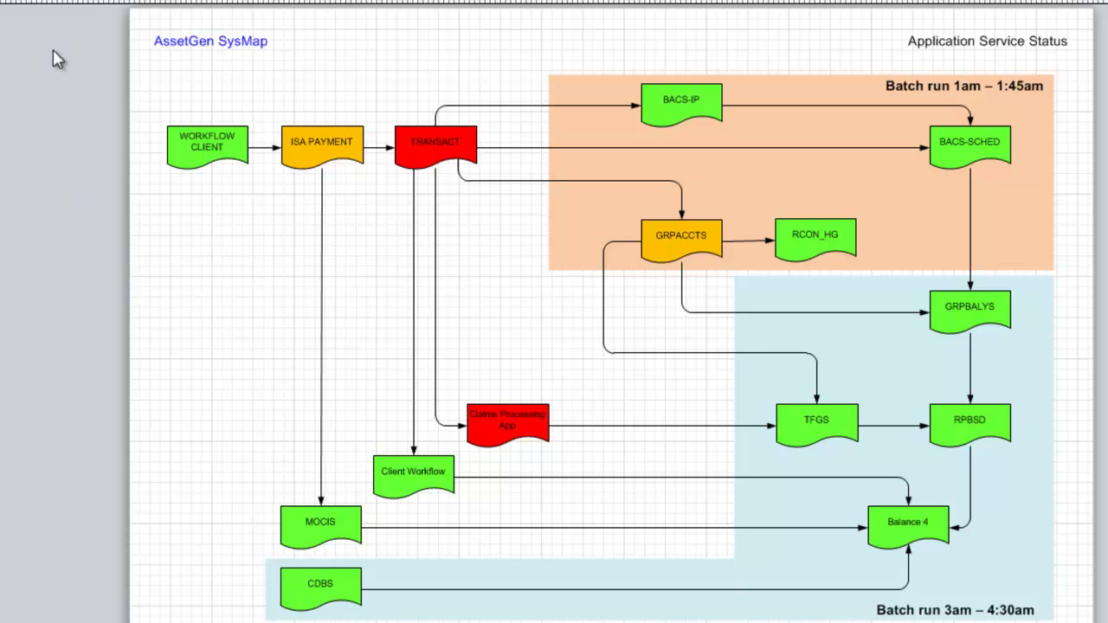
click(54, 1)
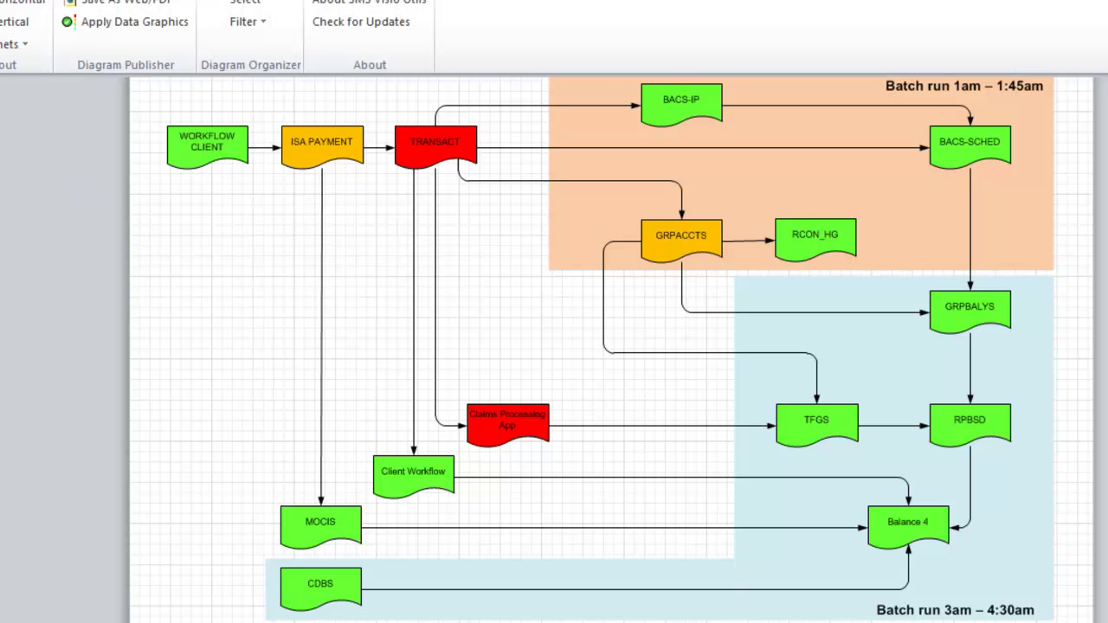
click(158, 32)
click(430, 183)
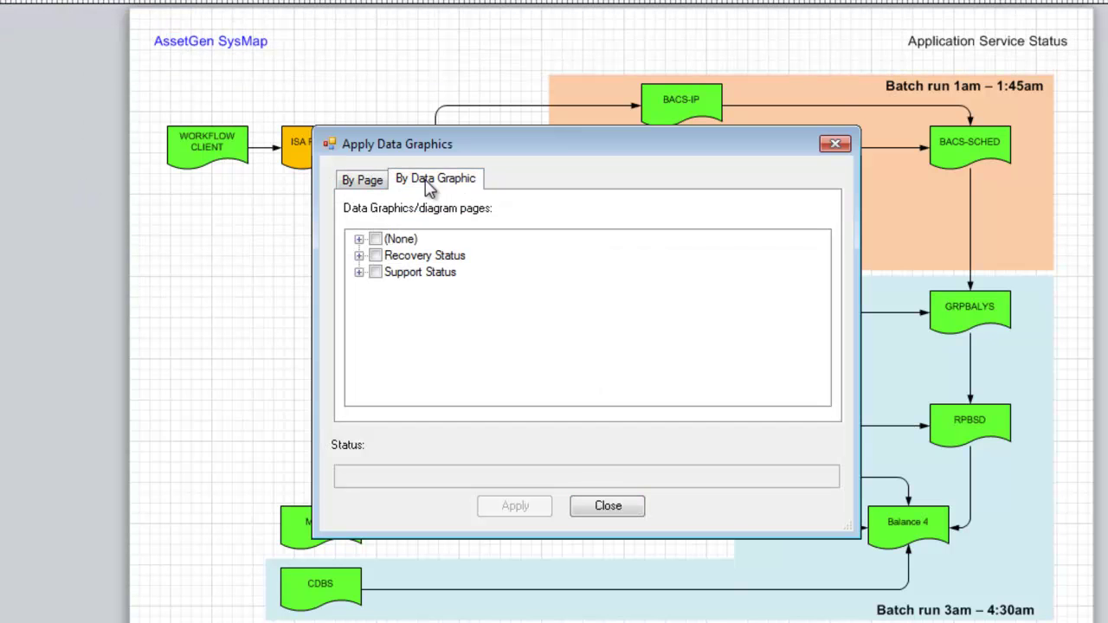
click(374, 256)
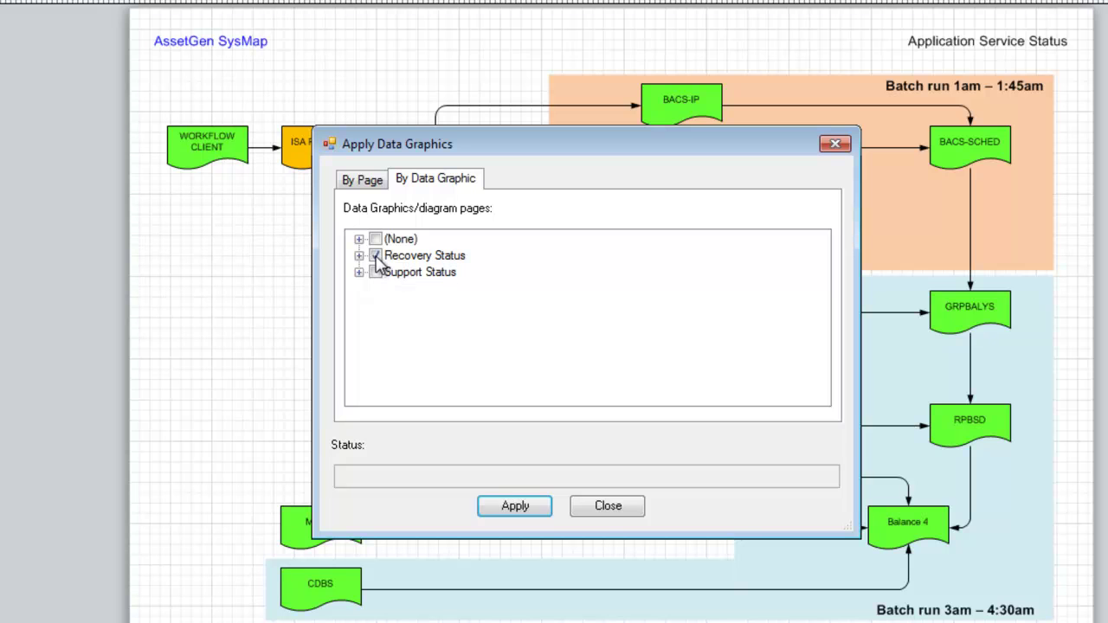
click(515, 508)
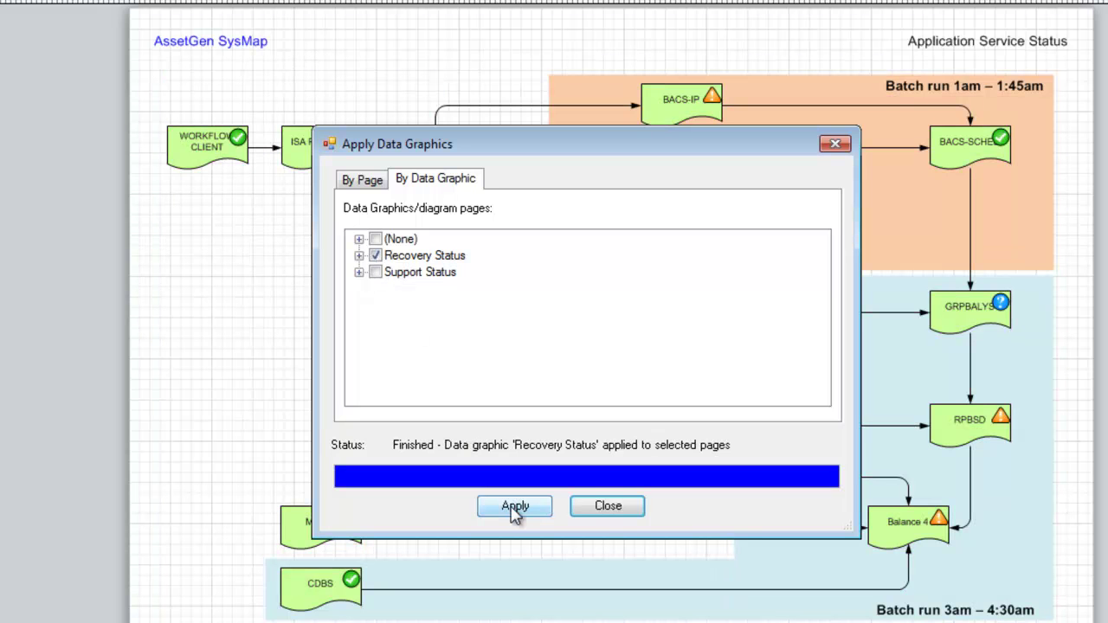
click(609, 506)
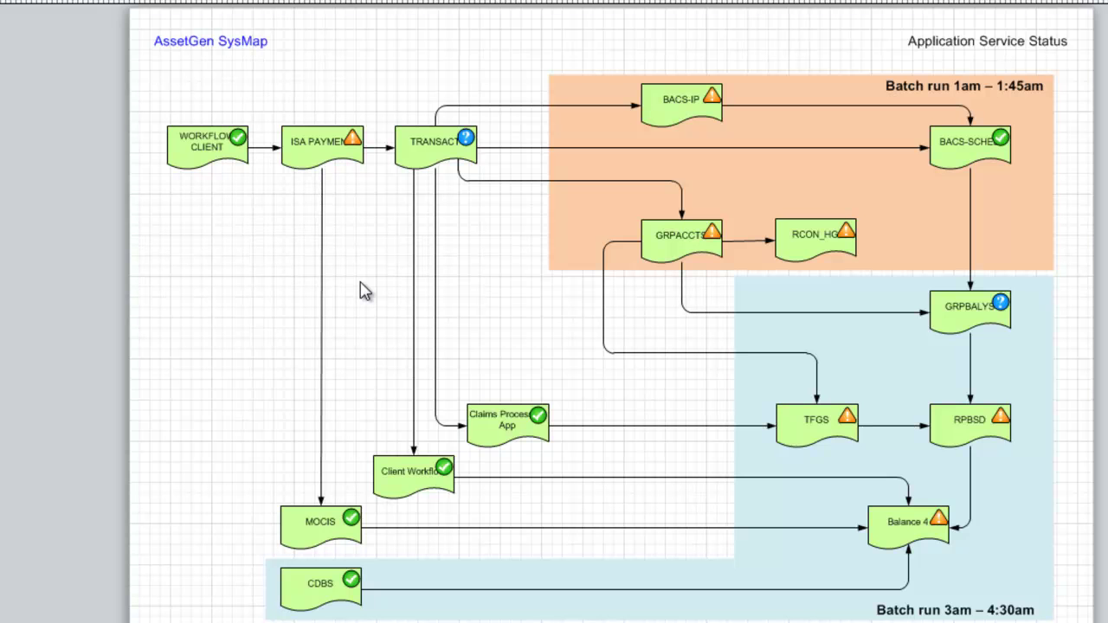
key(Page_Down)
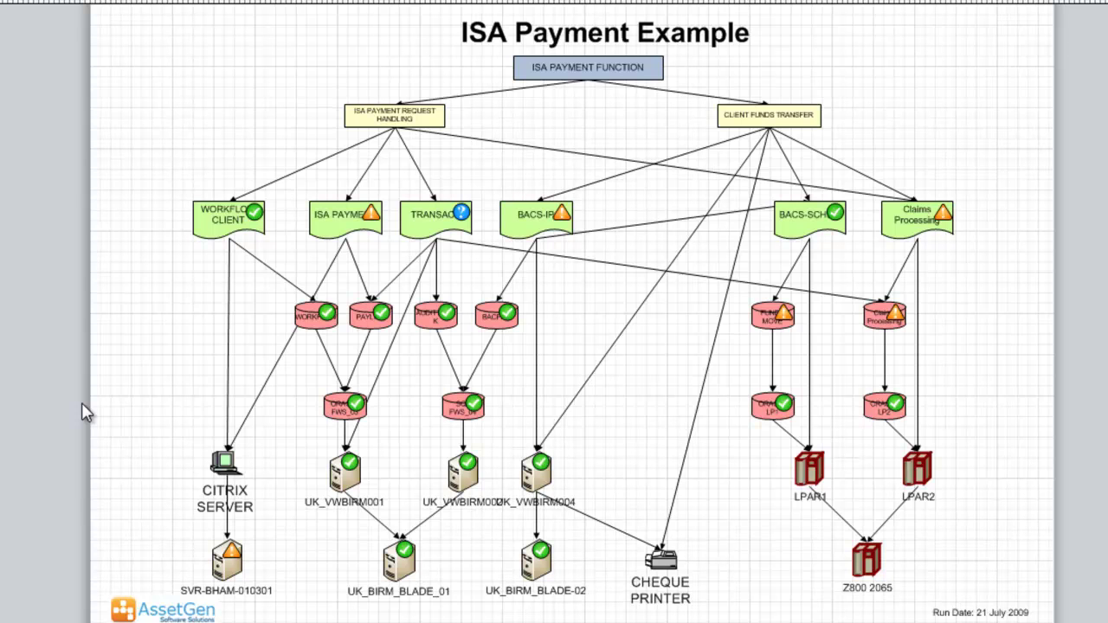
key(Page_Down)
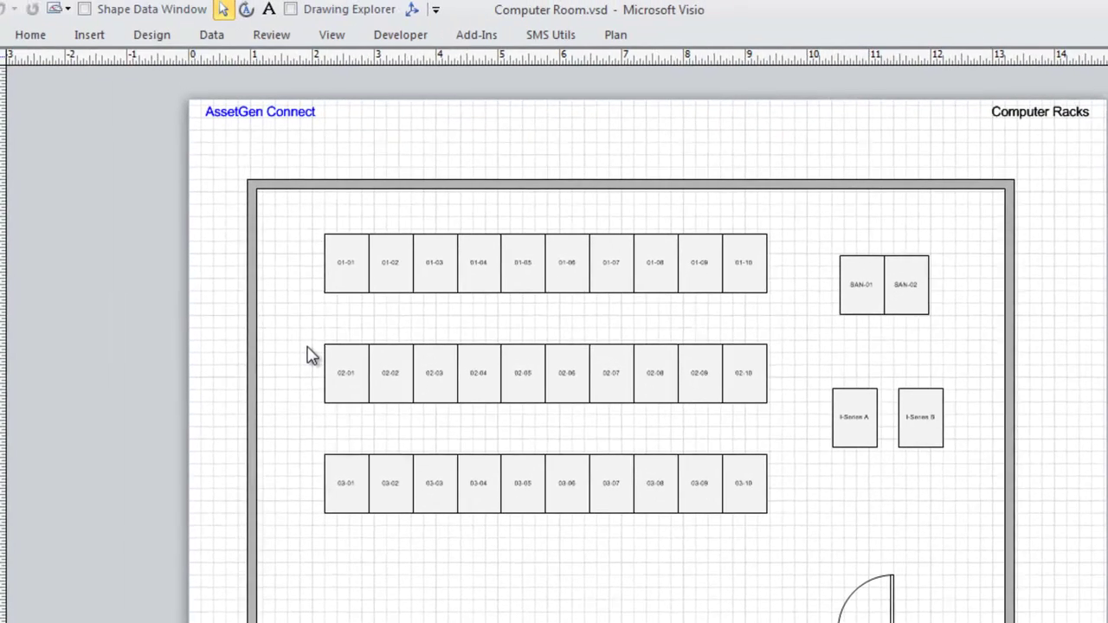
Step: Select all cabinets in the Computer Room drawing and preview the available data graphics on them, including Cabinet Power Status, without applying any
drag(272, 226, 963, 566)
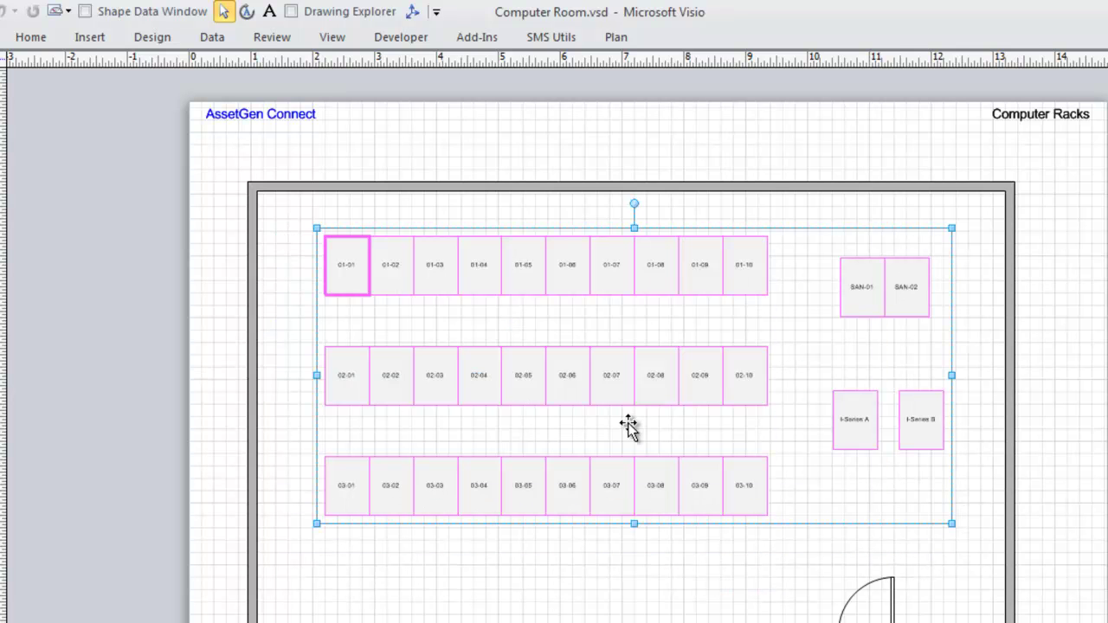
click(68, 12)
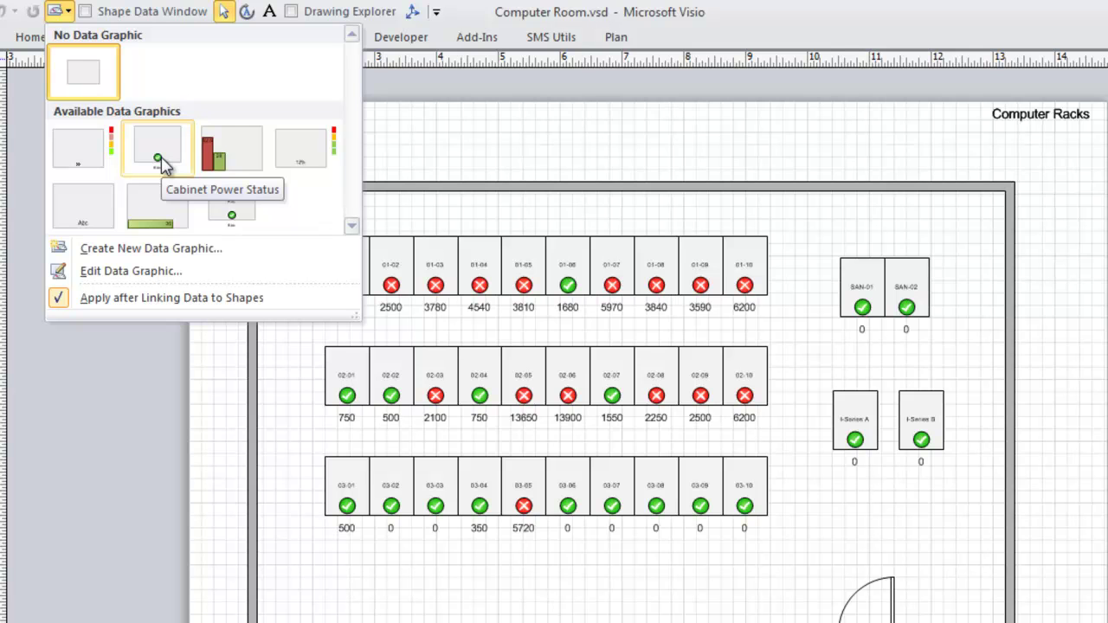
click(399, 87)
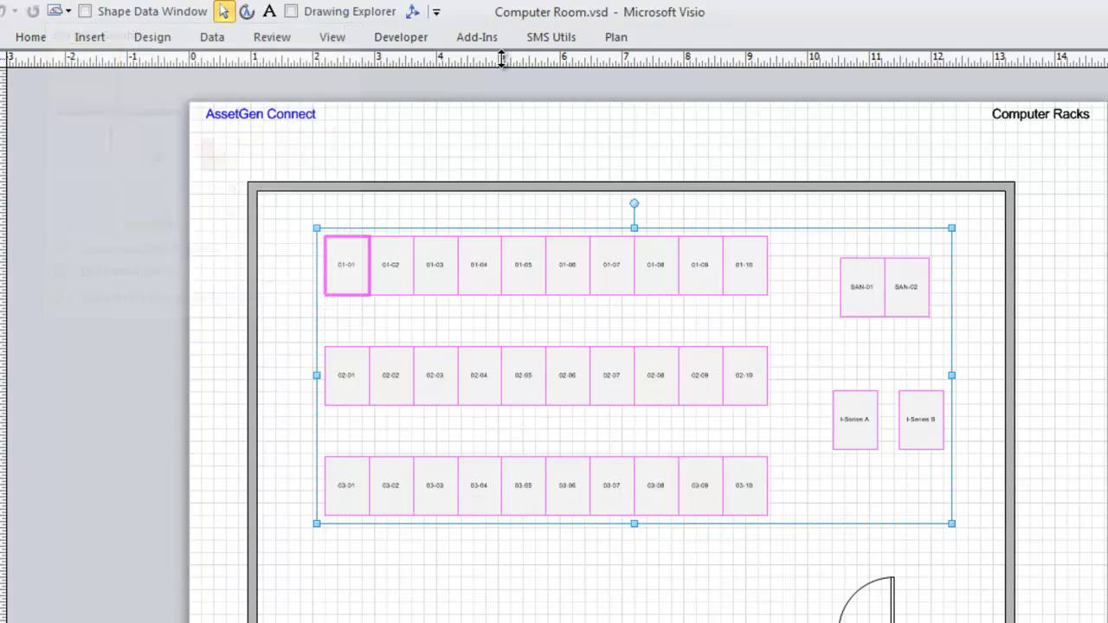
Step: Publish the Computer Room page as HTML with only the Cabinet Function, Cabinet Power Status and Space Utilisation data graphics, using Save As Web/PDF
click(563, 40)
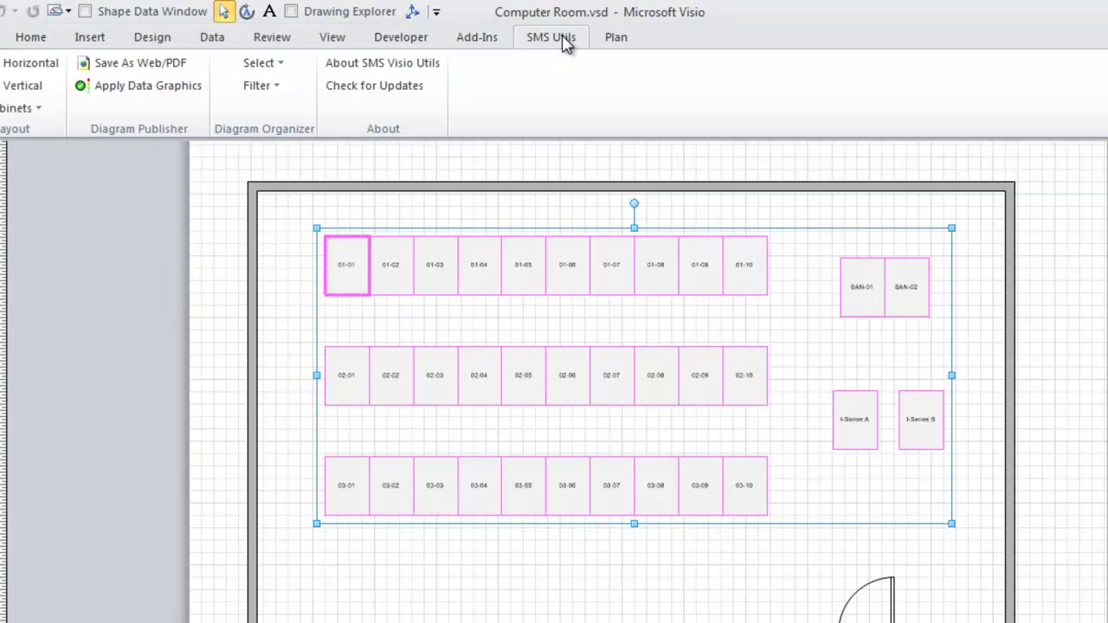
click(132, 66)
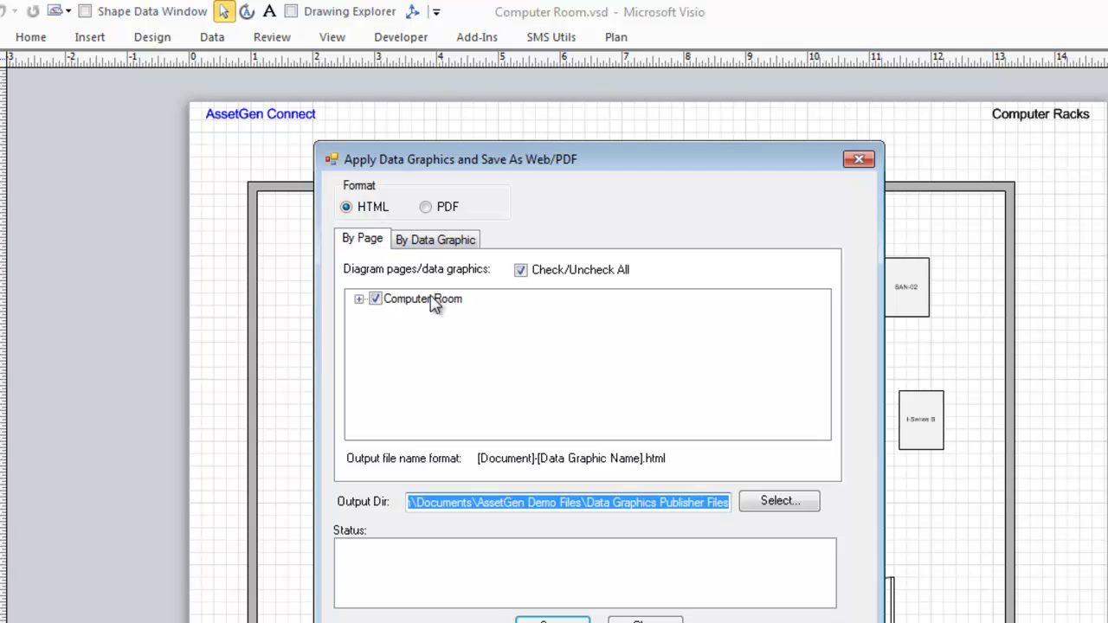
click(359, 300)
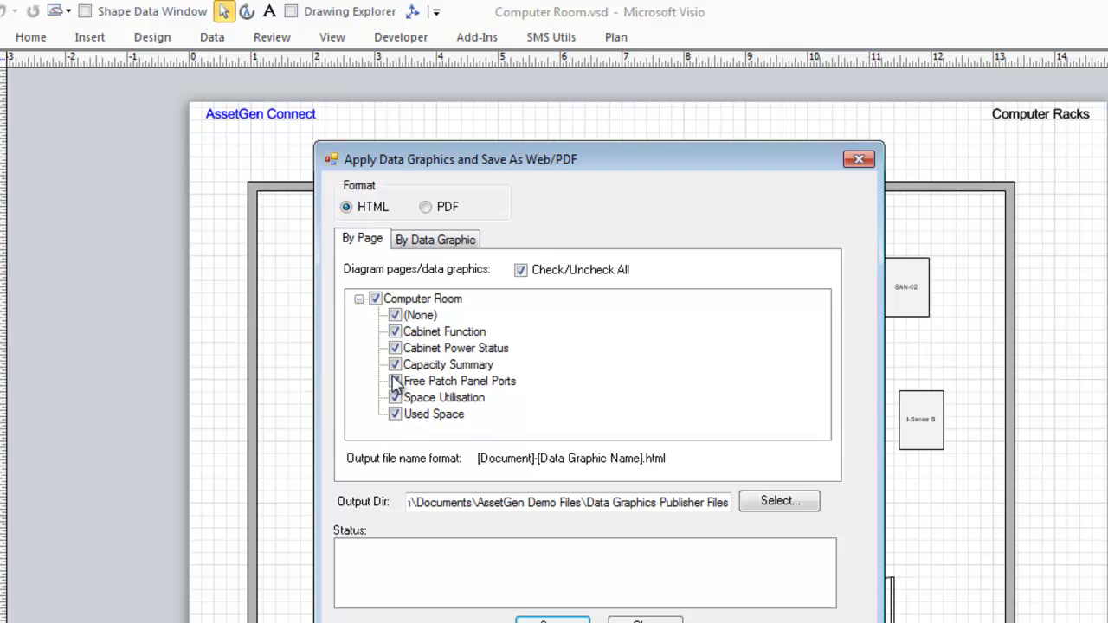
click(396, 317)
click(395, 365)
click(395, 382)
click(396, 414)
click(552, 619)
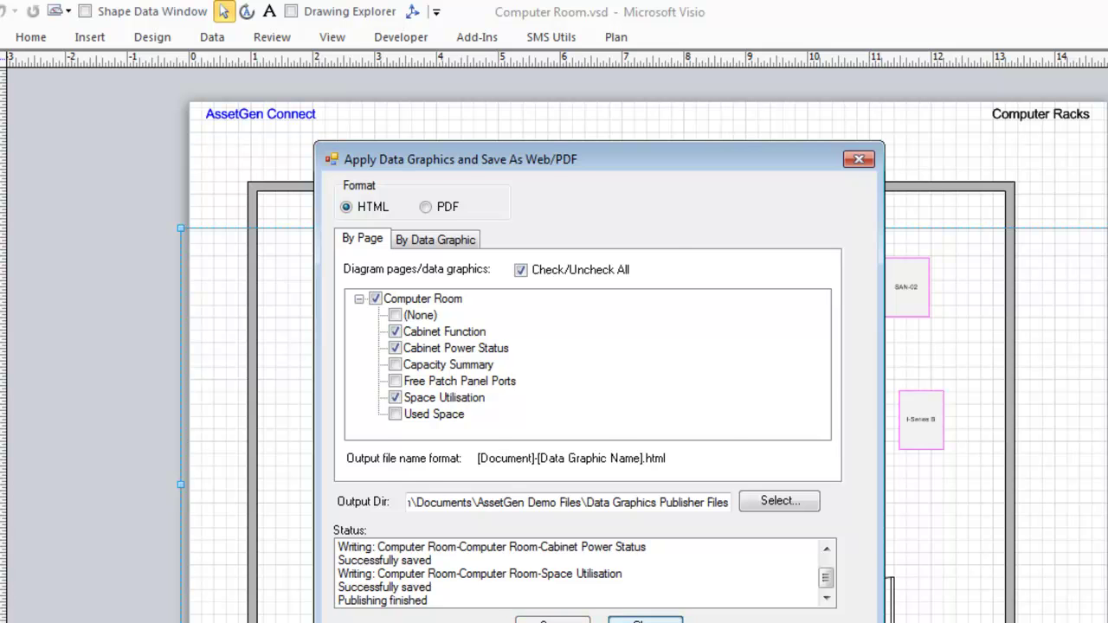
click(645, 621)
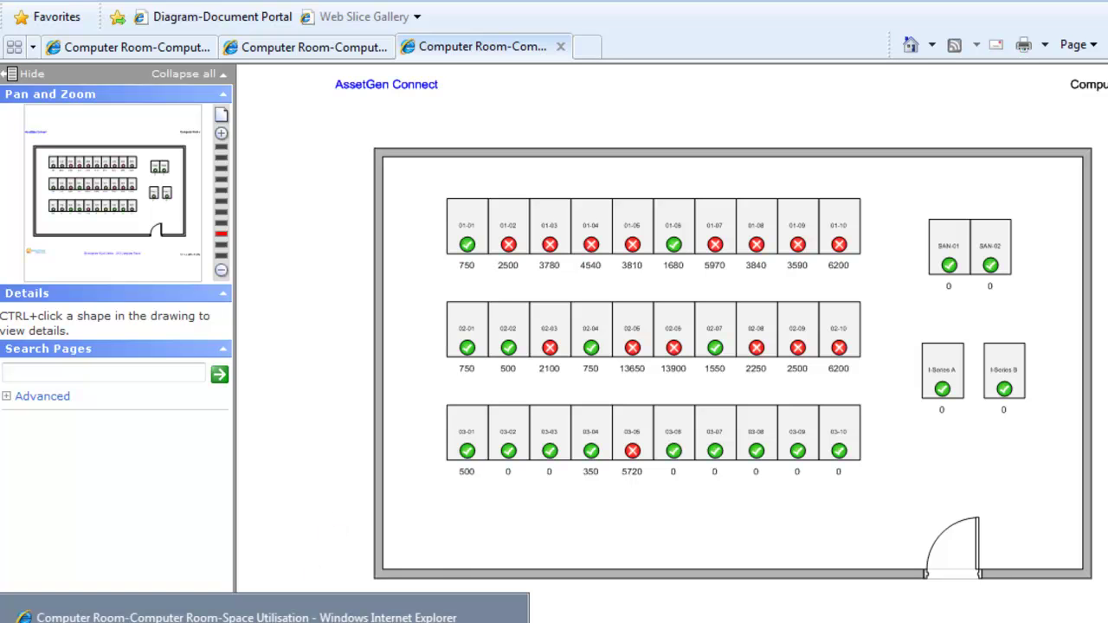
Step: View the published Cabinet Function and Space Utilisation versions of the Computer Room diagram in Internet Explorer
key(ctrl+shift+Tab)
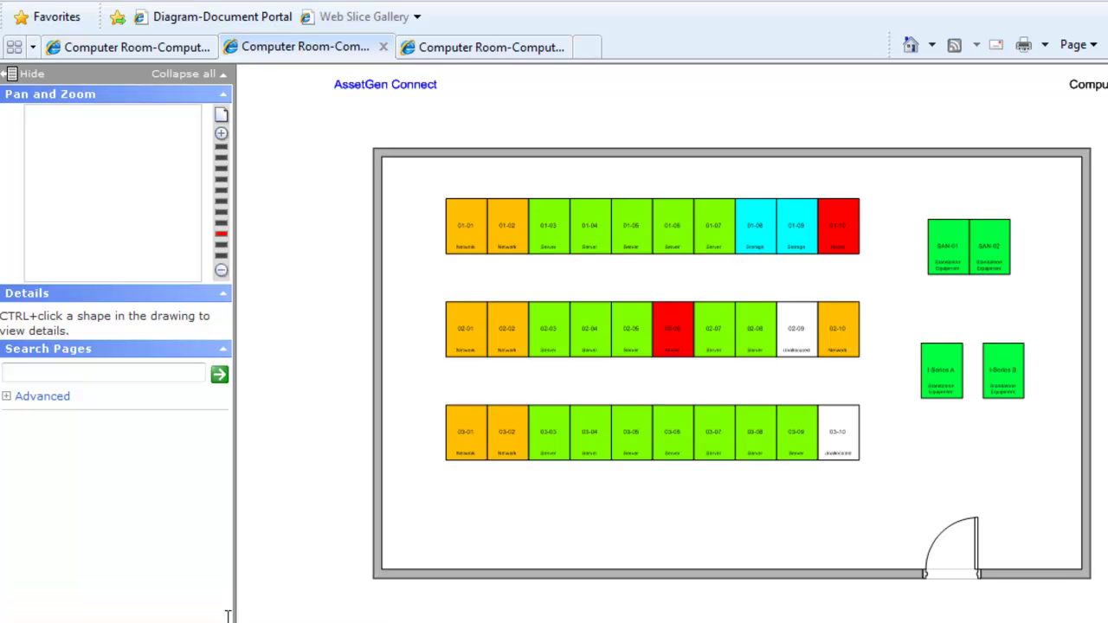
key(ctrl+shift+Tab)
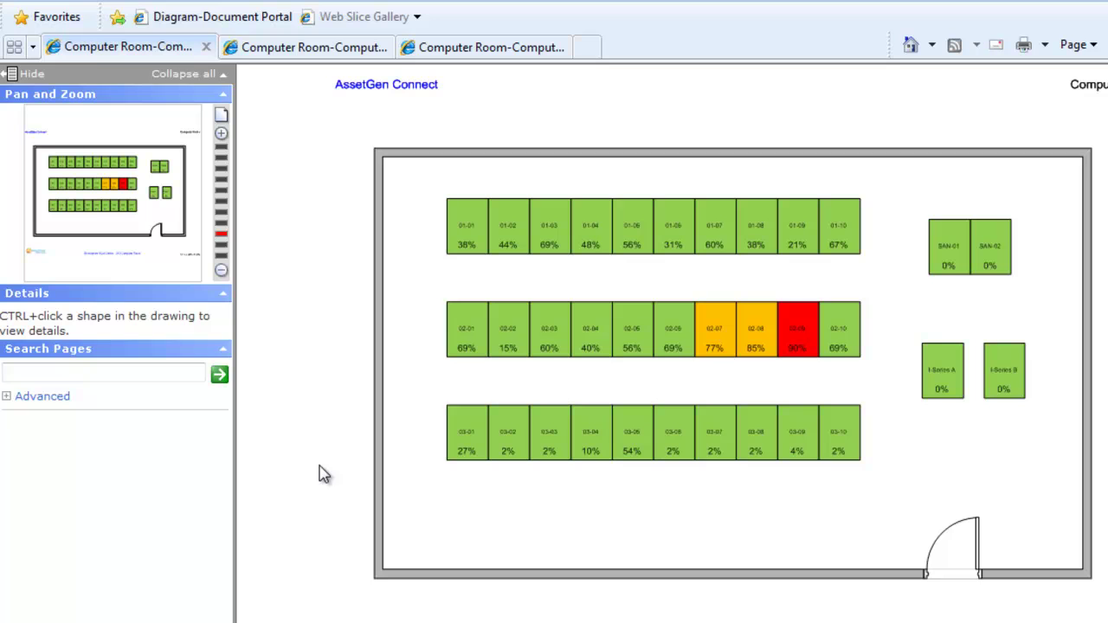